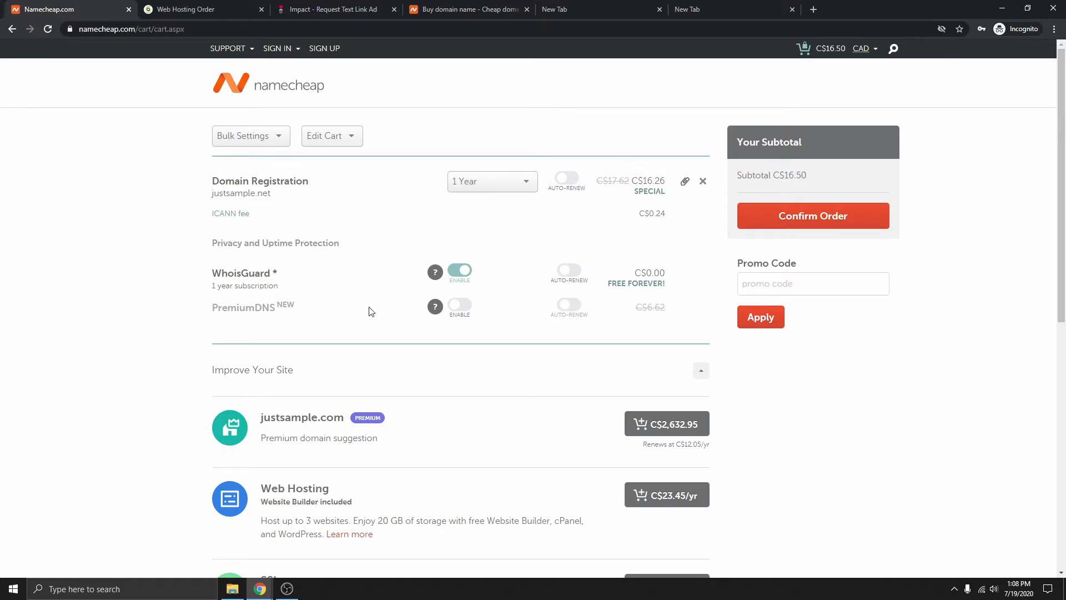
Compare the WhoisGuard privacy price in the Namecheap cart with the Domain Privacy price in the SiteGround order.
left_click(277, 48)
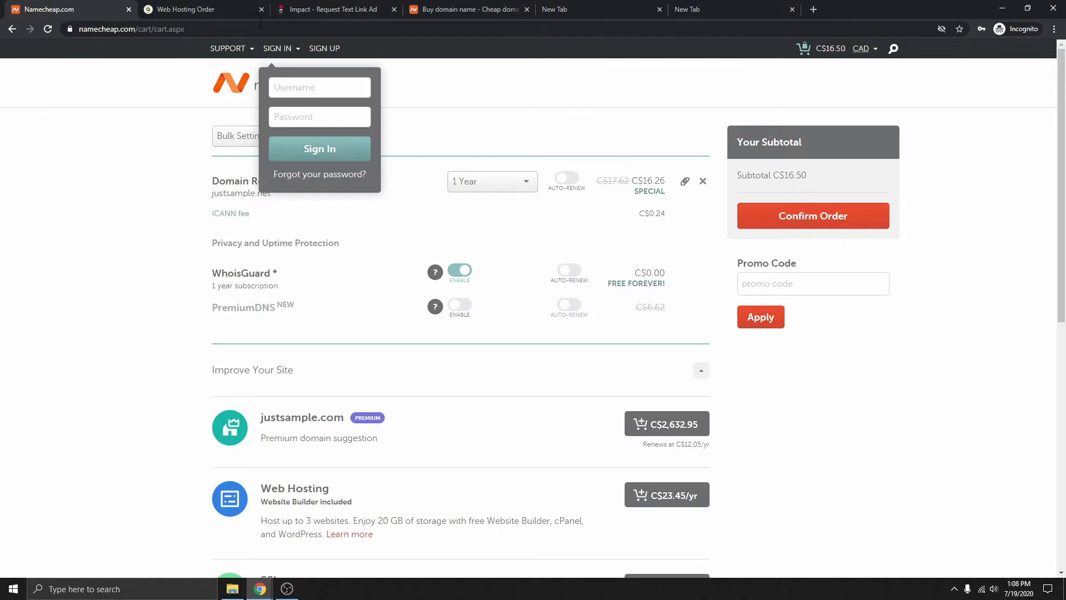
left_click(223, 8)
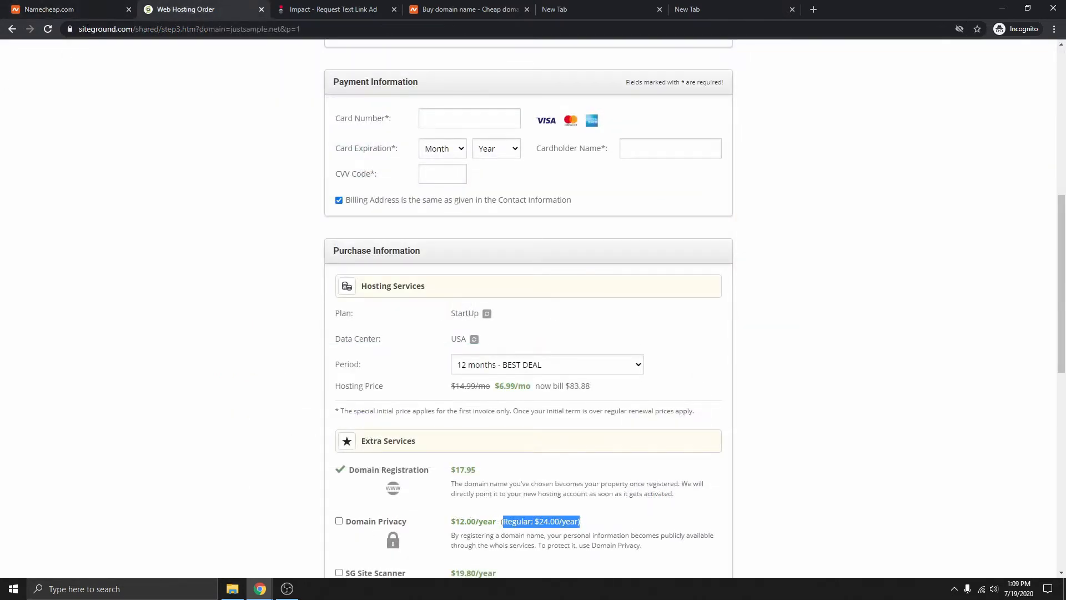
left_click(77, 7)
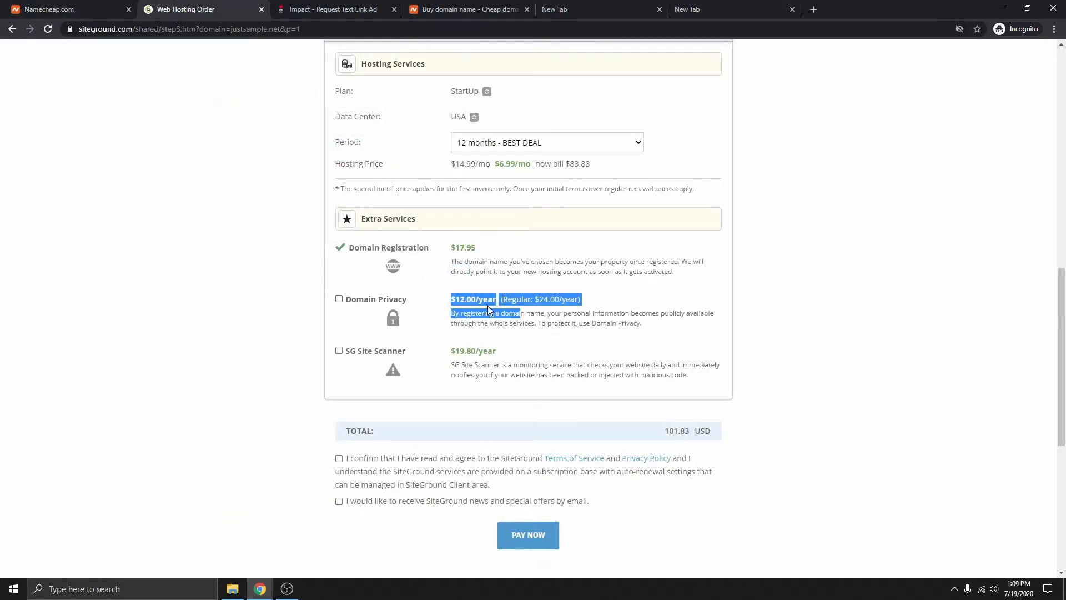
left_click(447, 301)
left_click_drag(447, 301, 581, 301)
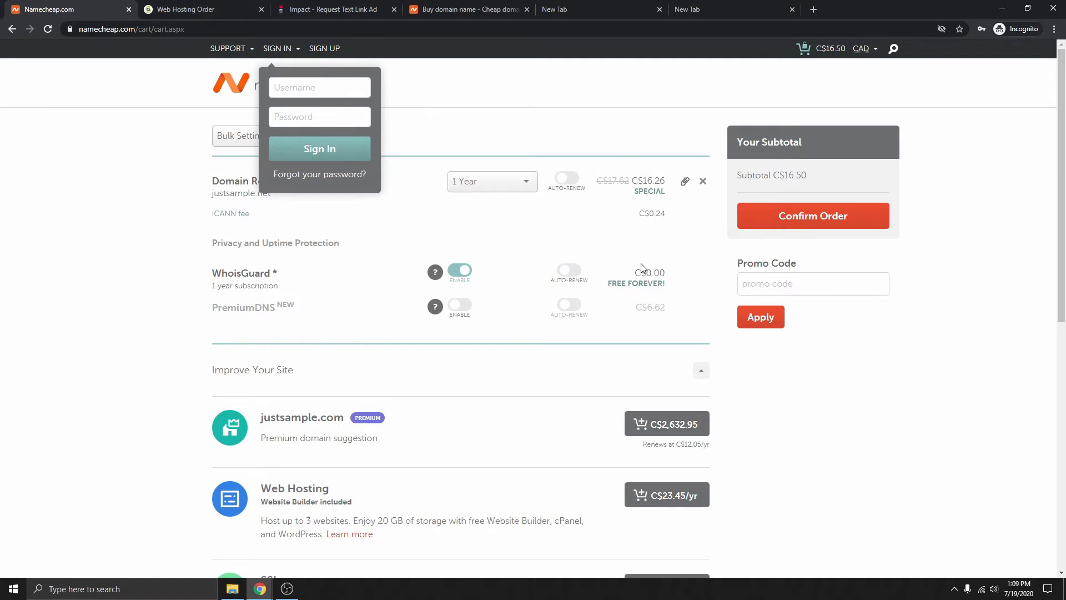
left_click_drag(673, 271, 672, 281)
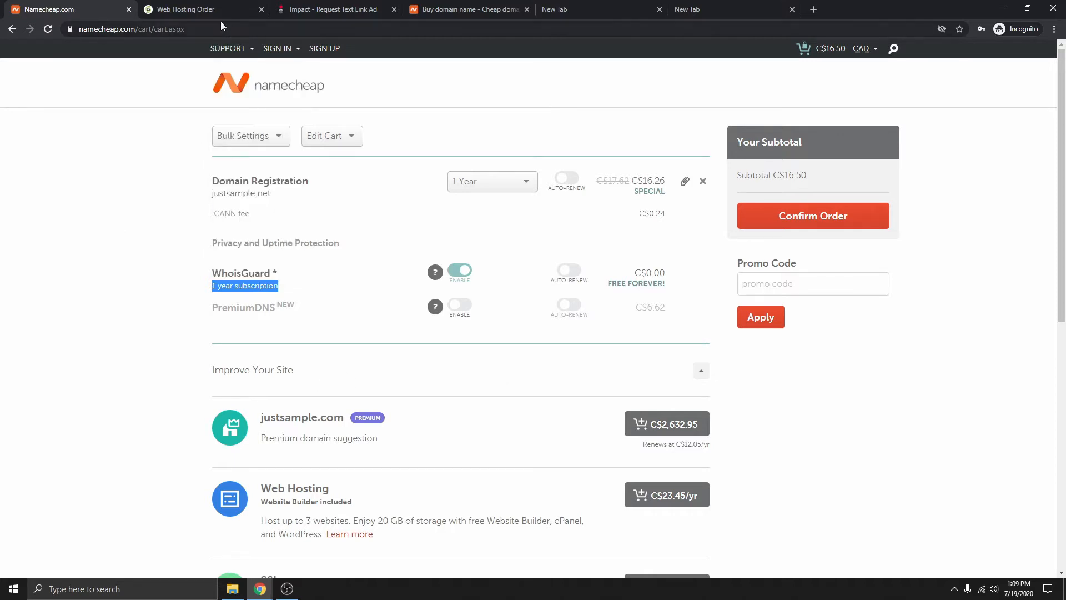
left_click(215, 8)
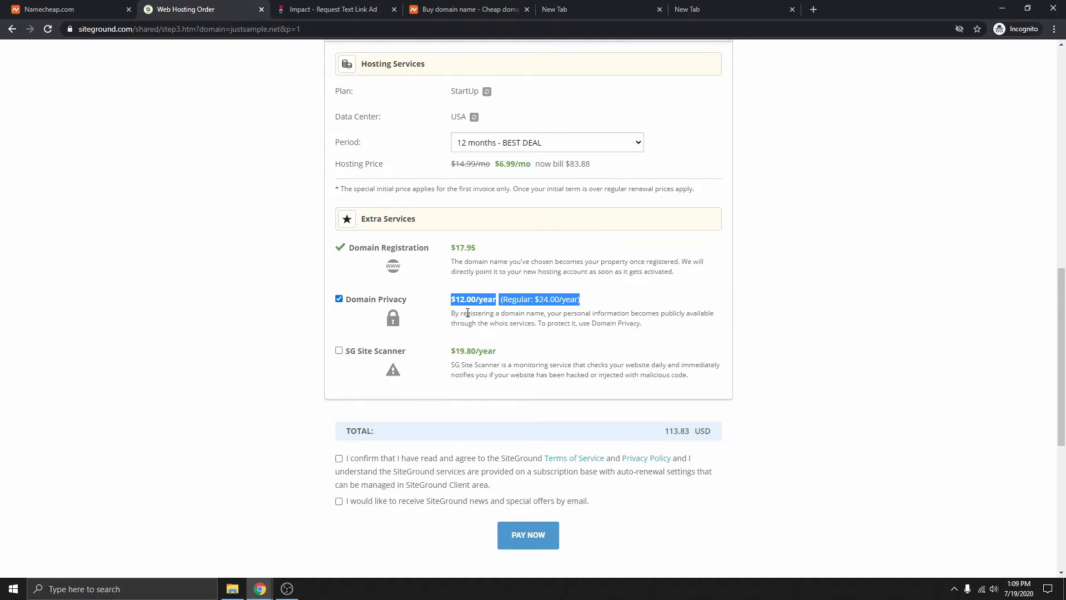
left_click(82, 8)
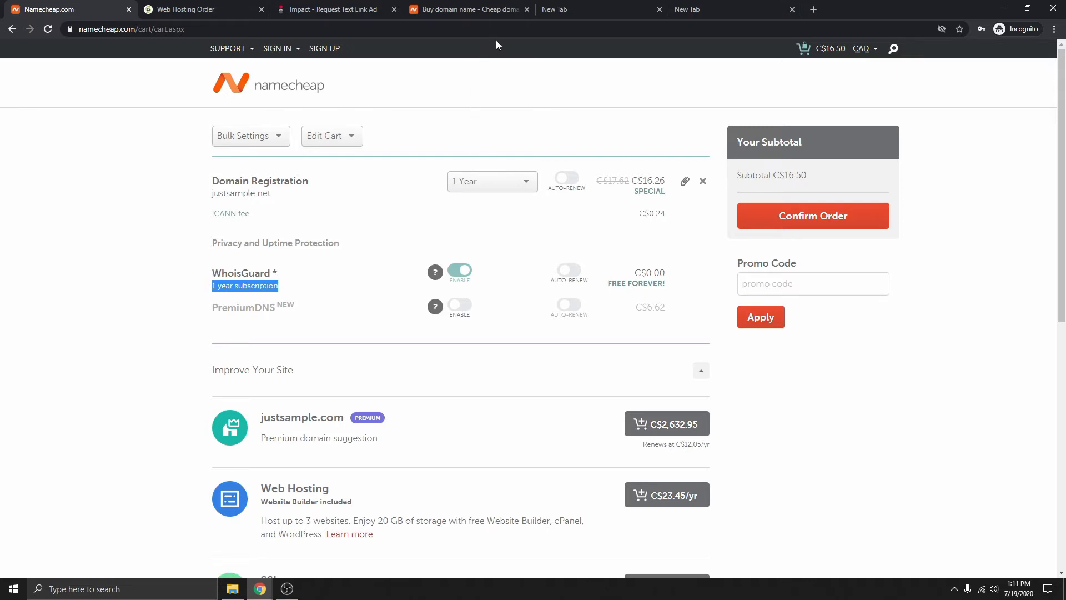
left_click(597, 8)
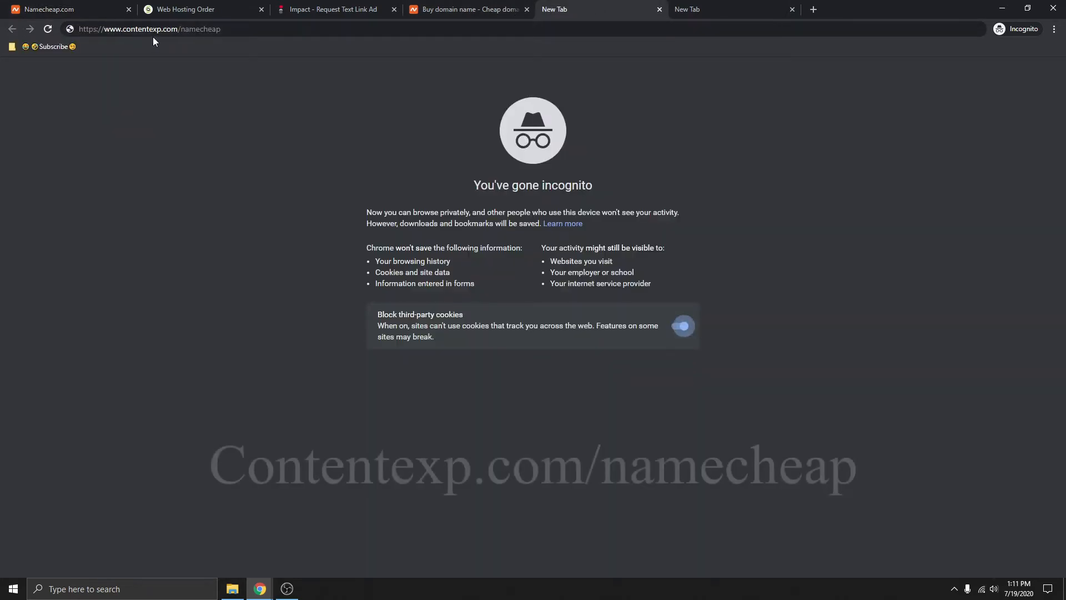
left_click(237, 29)
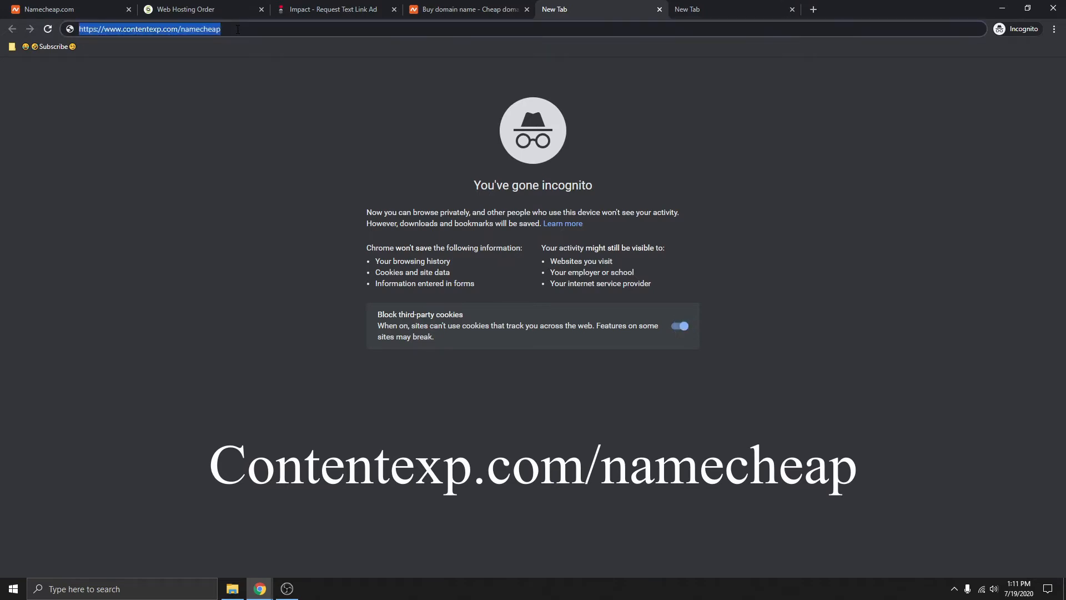
key("Return")
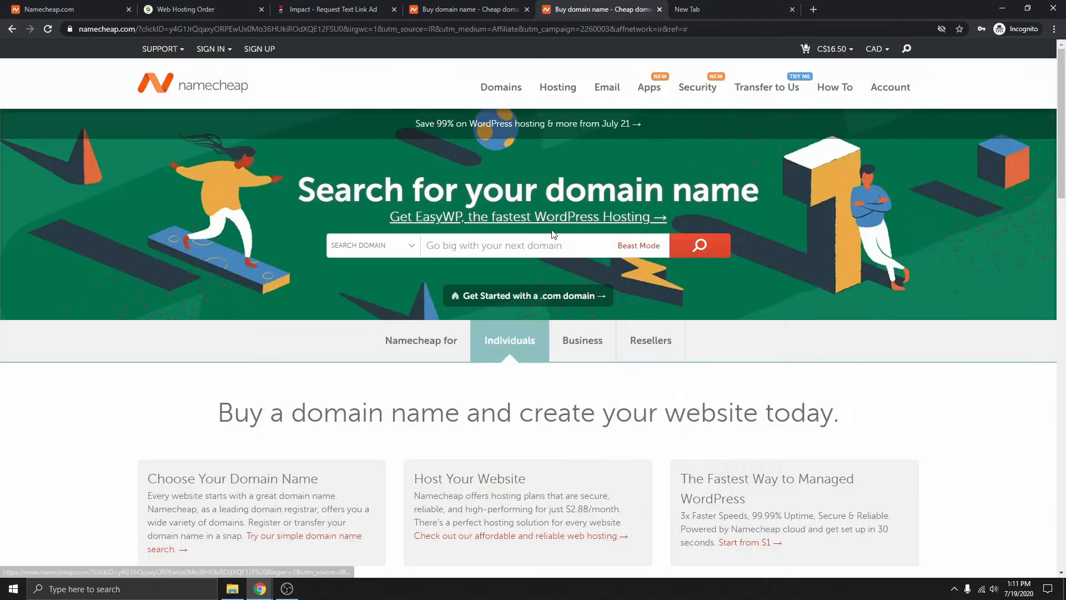
Search Namecheap for the domain name JustSample and add justsample.ca to the cart.
left_click(471, 245)
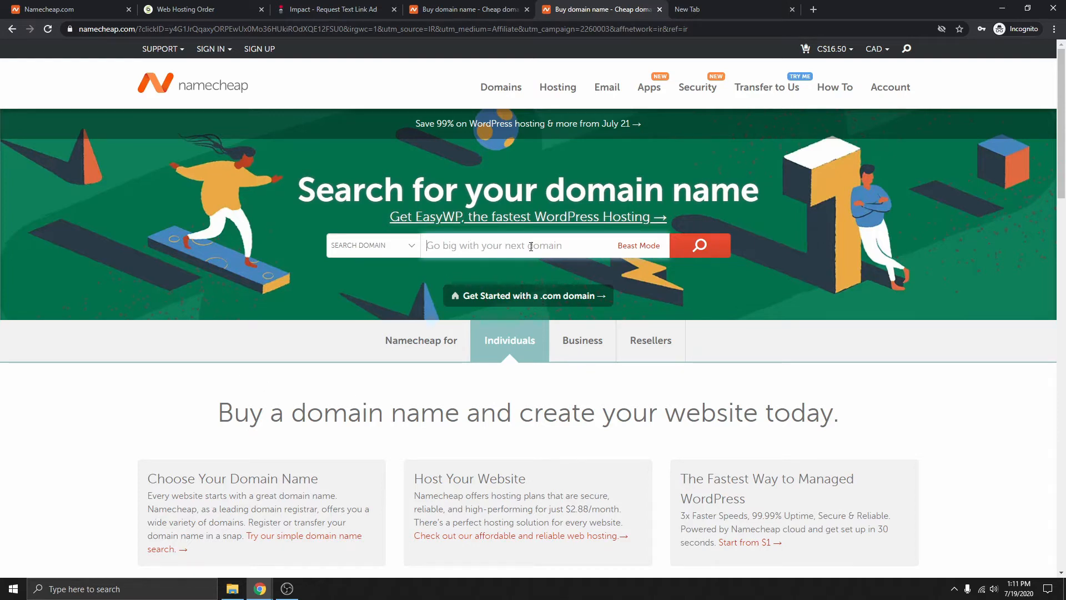
type("JustSample")
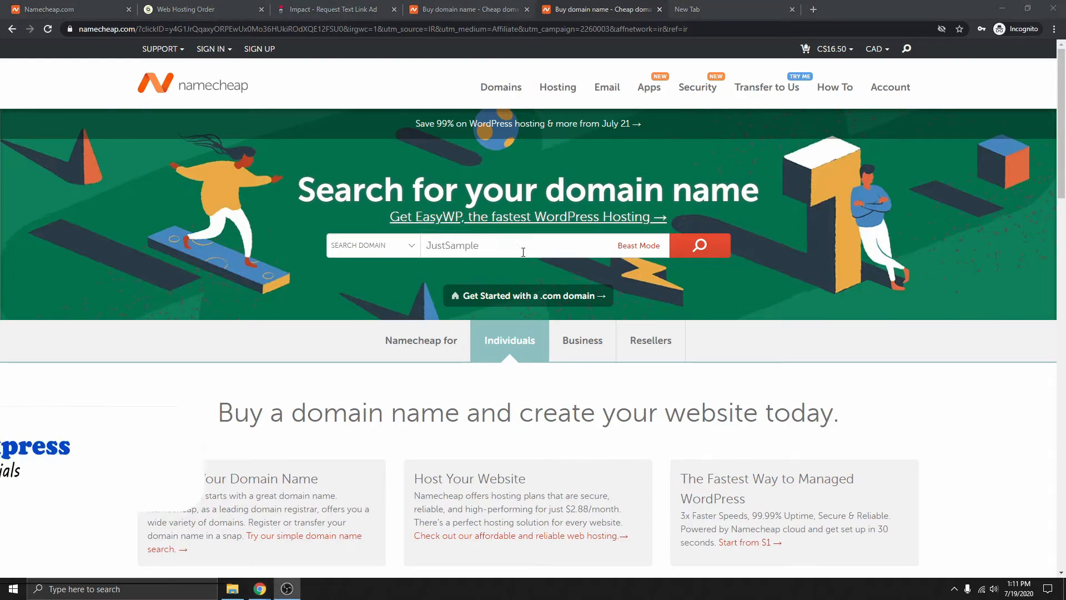
left_click_drag(471, 253, 425, 250)
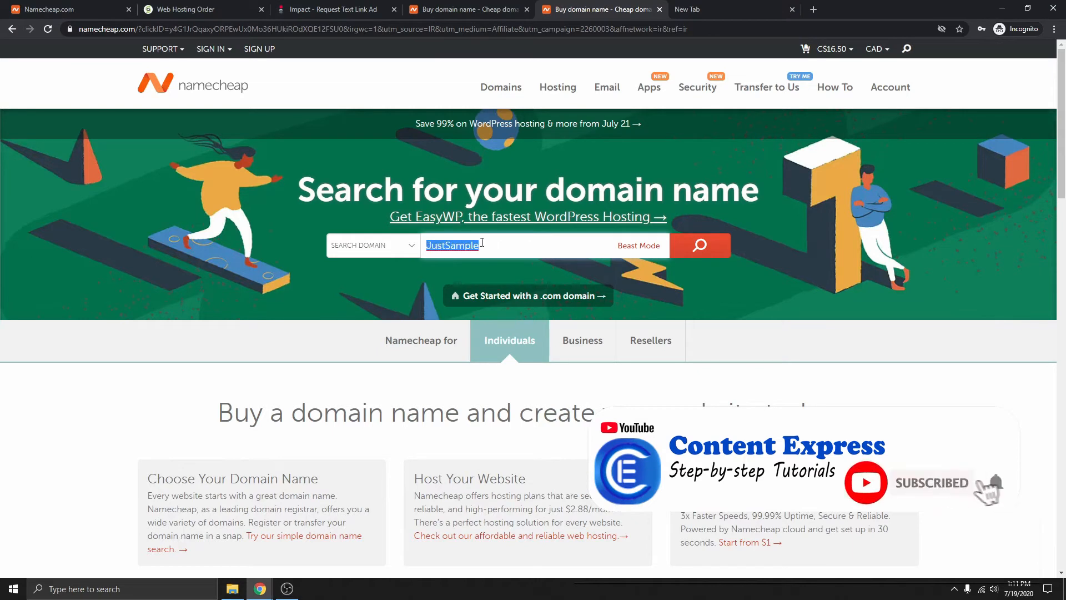
left_click(695, 255)
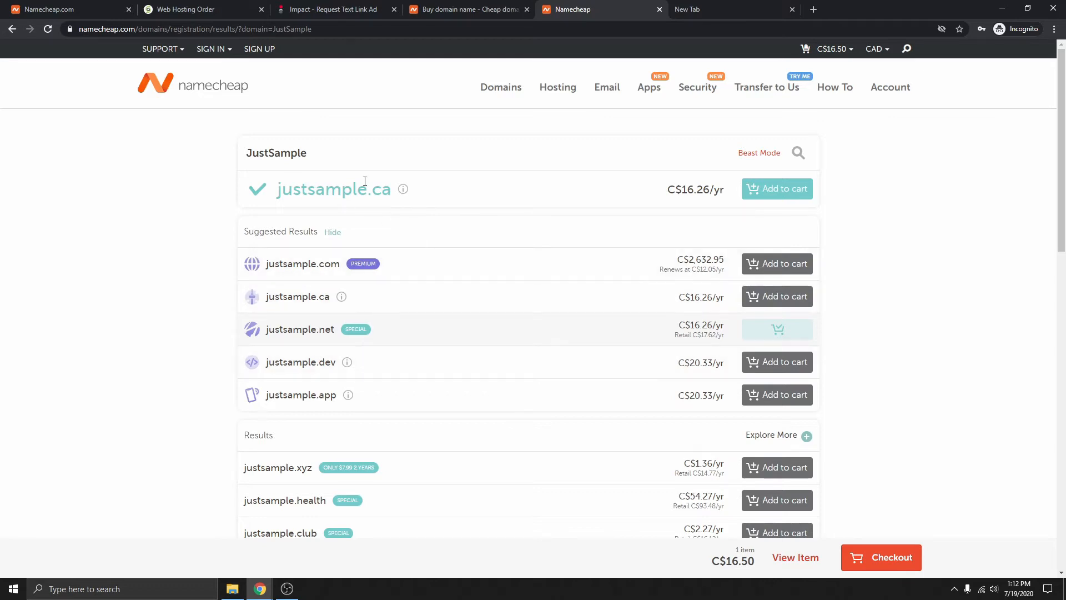
left_click(777, 195)
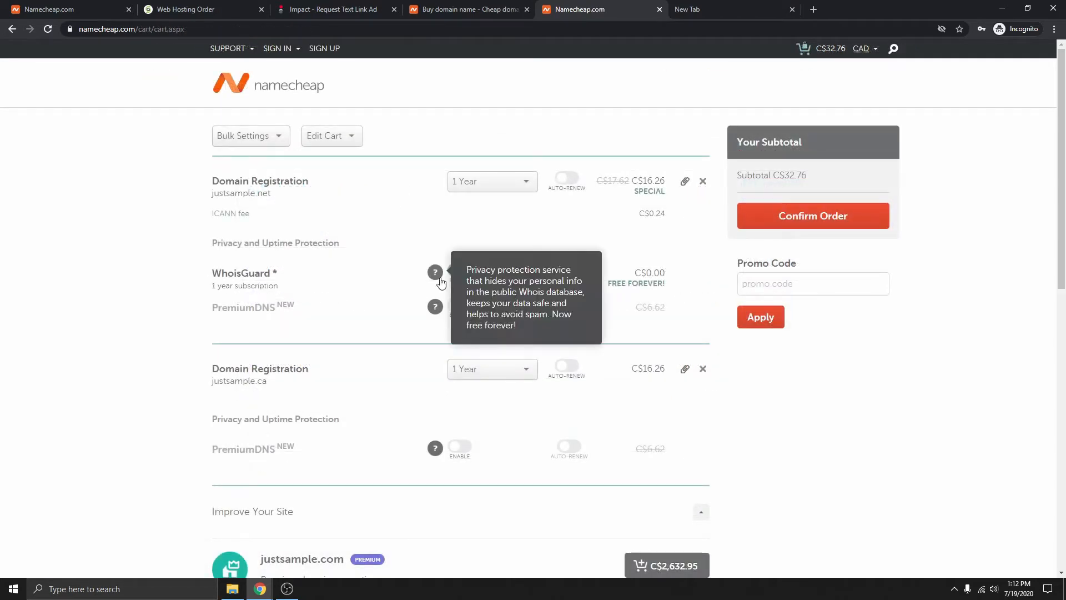
Switch WhoisGuard off and on again for justsample.net, and turn on auto-renew for WhoisGuard and the domain registration.
left_click(450, 272)
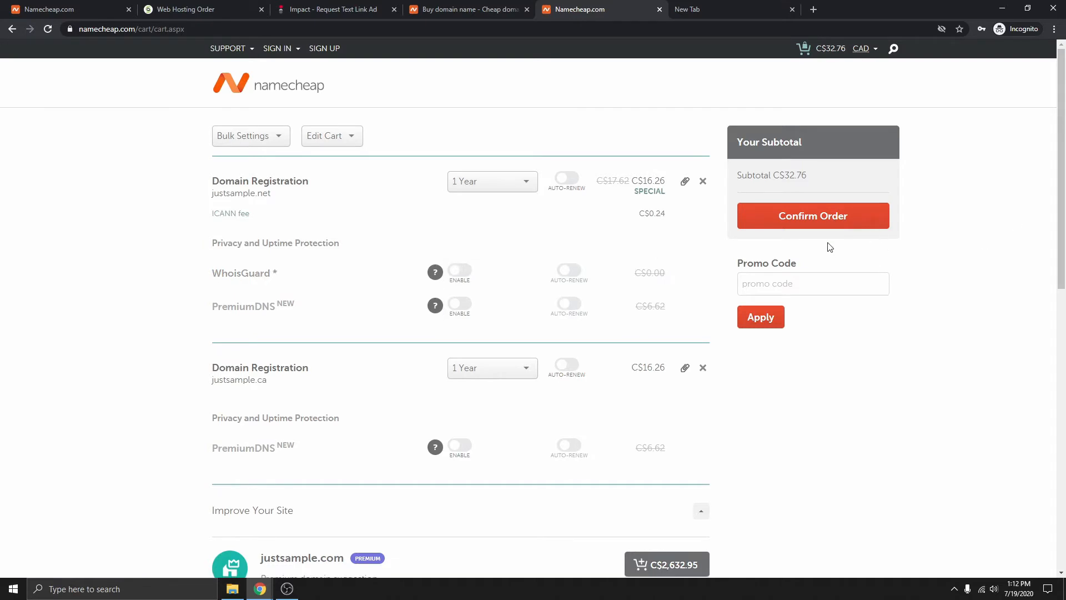
left_click(465, 272)
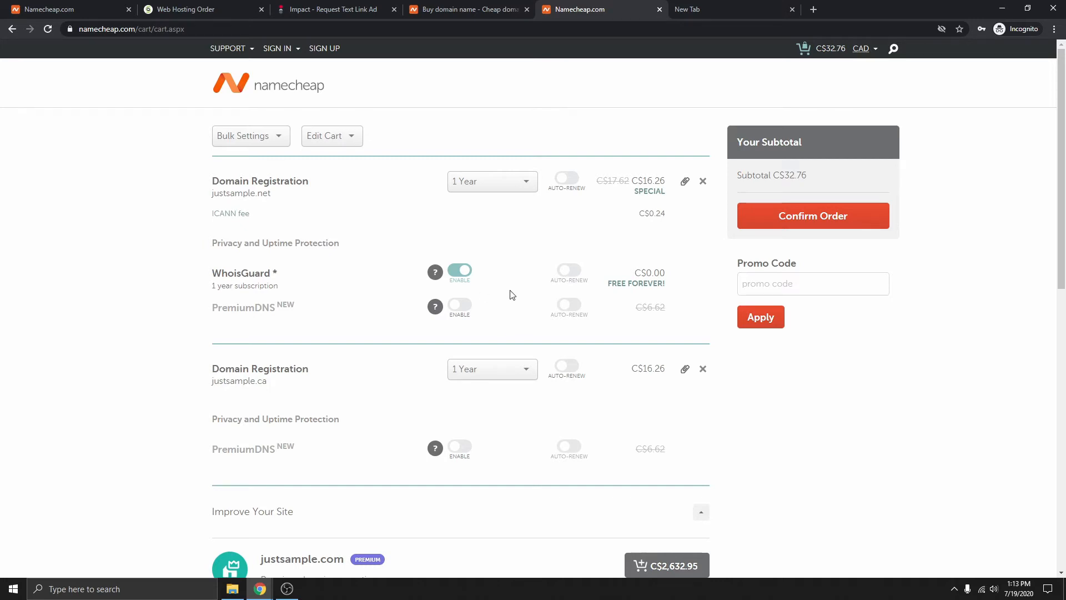
left_click(567, 270)
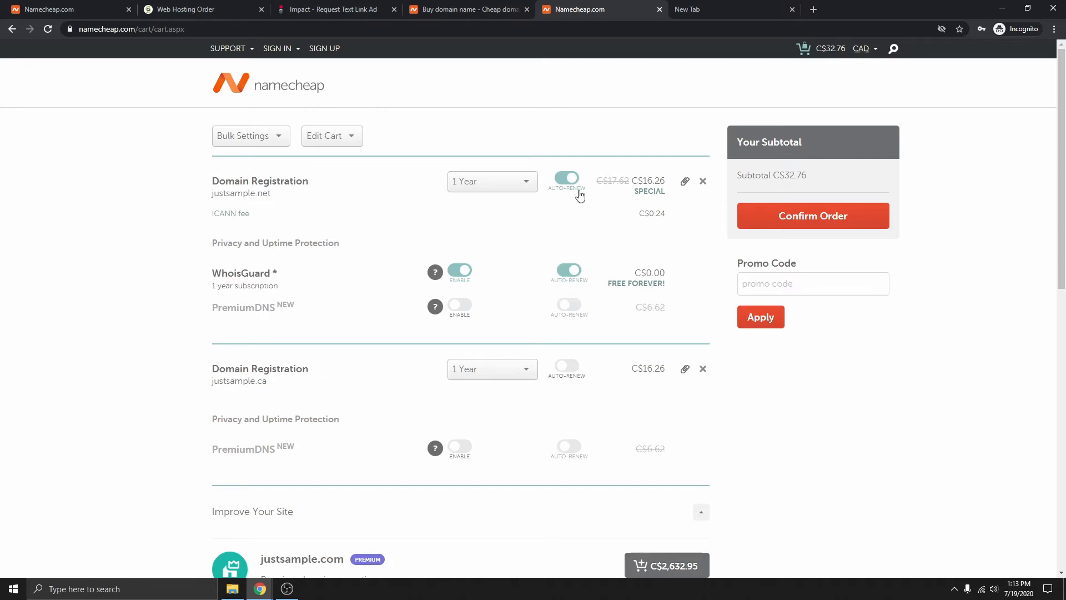
left_click(565, 180)
left_click(568, 181)
Look over the rest of the cart and confirm the order.
scroll(781, 287, "down", 3)
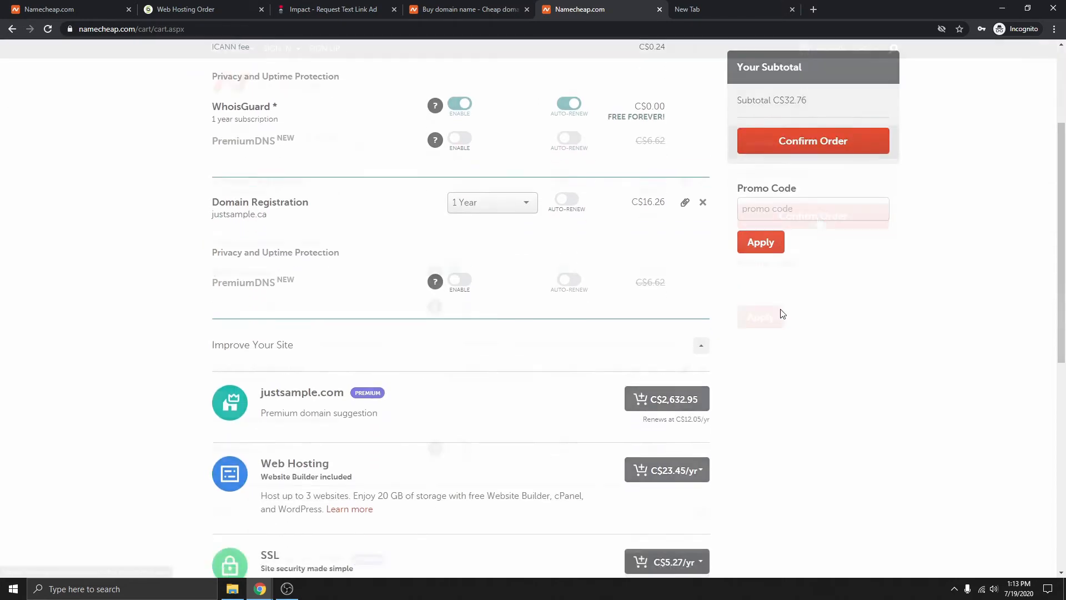
scroll(777, 311, "up", 3)
left_click(811, 215)
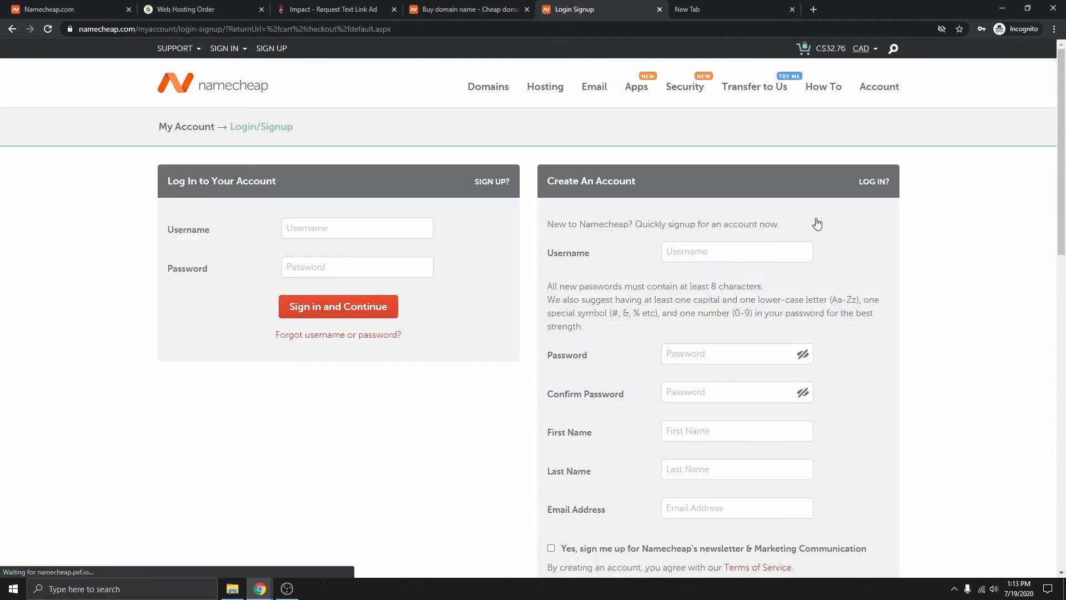
Examine the Namecheap login form and the fields required to create a new account.
left_click(300, 236)
left_click(758, 251)
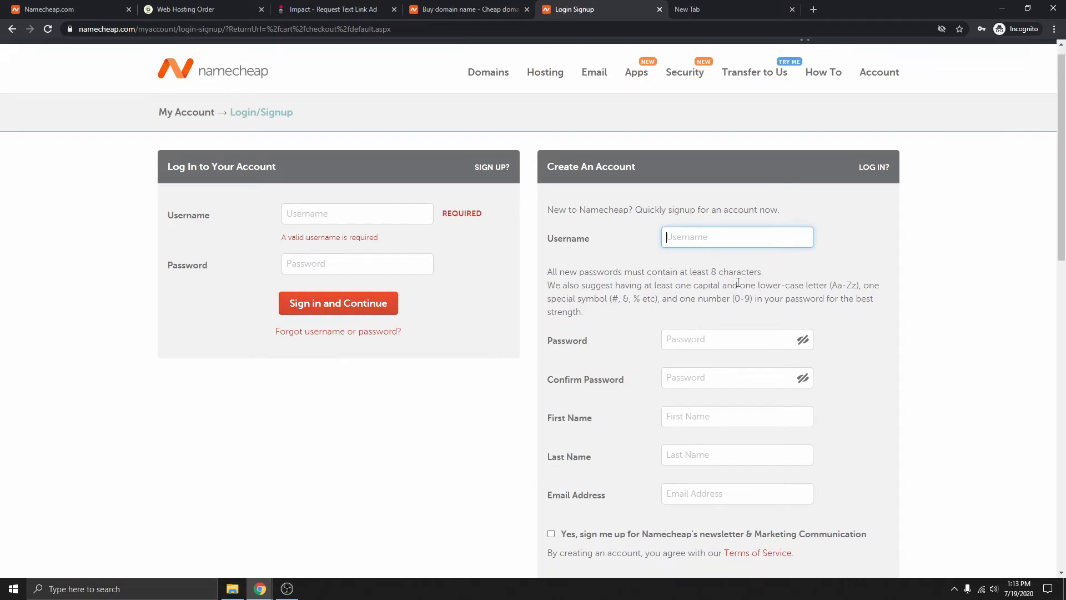
scroll(749, 280, "down", 4)
left_click(727, 385)
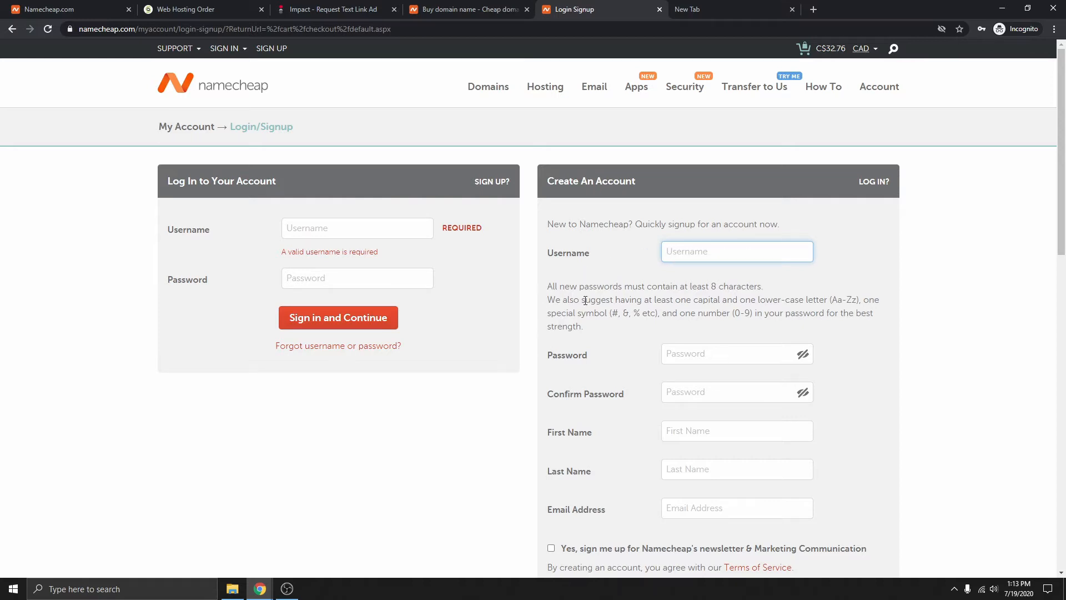
scroll(674, 290, "down", 3)
scroll(715, 332, "up", 3)
scroll(718, 253, "down", 1)
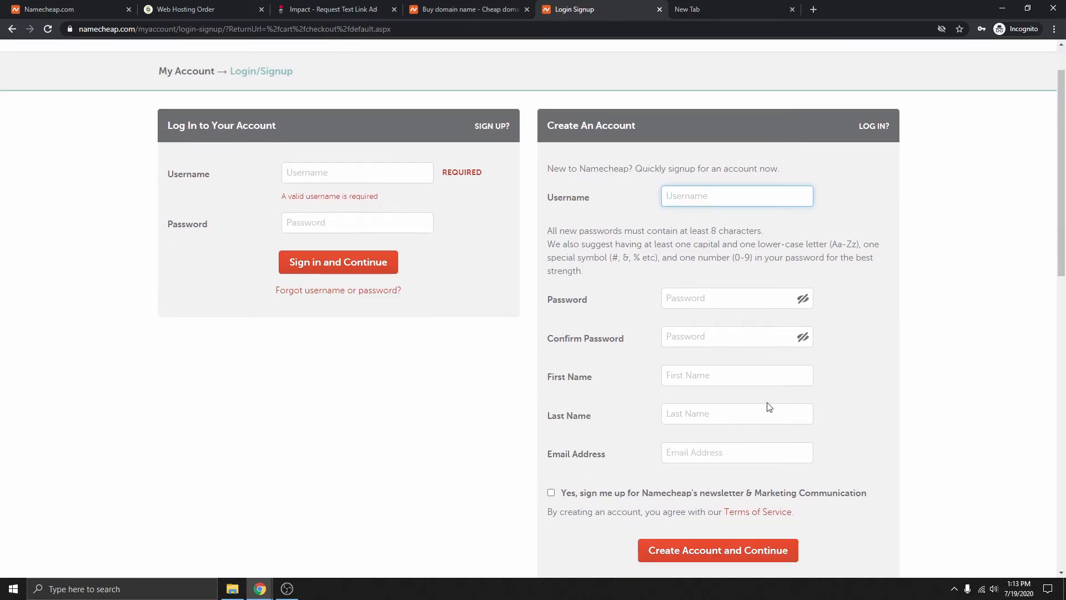
scroll(731, 421, "down", 3)
scroll(712, 254, "up", 3)
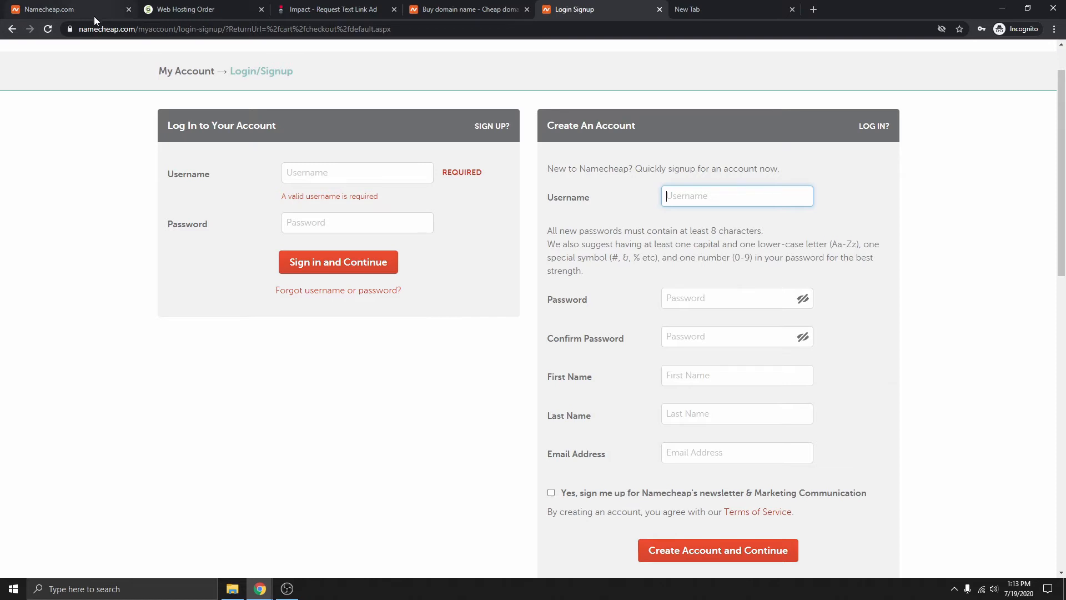
left_click(81, 6)
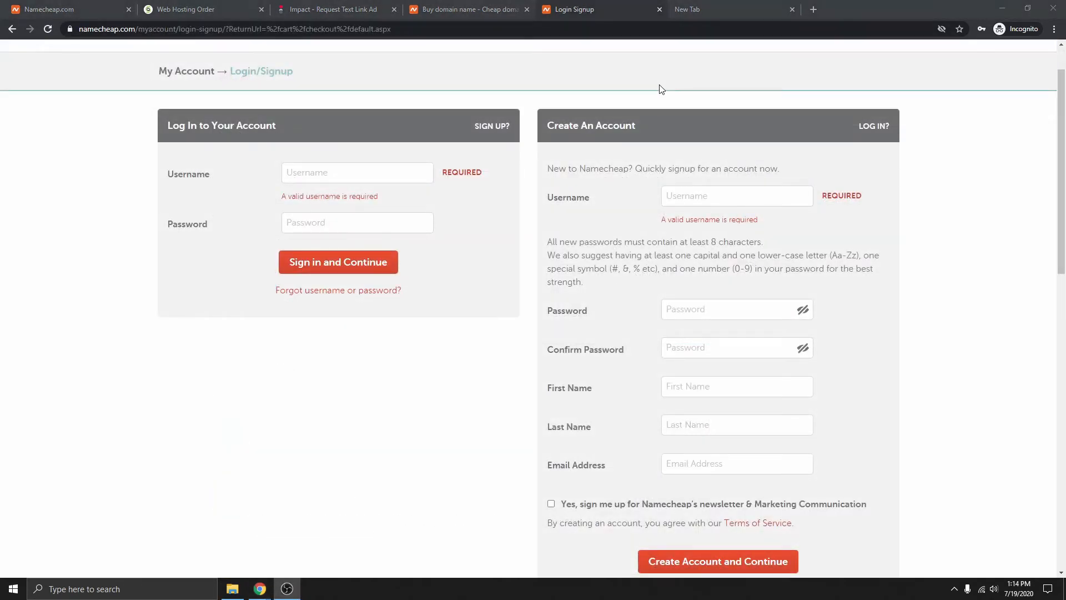
Load contentexp.com/siteground in the remaining new browser tab to reach SiteGround's WordPress hosting page.
left_click(703, 8)
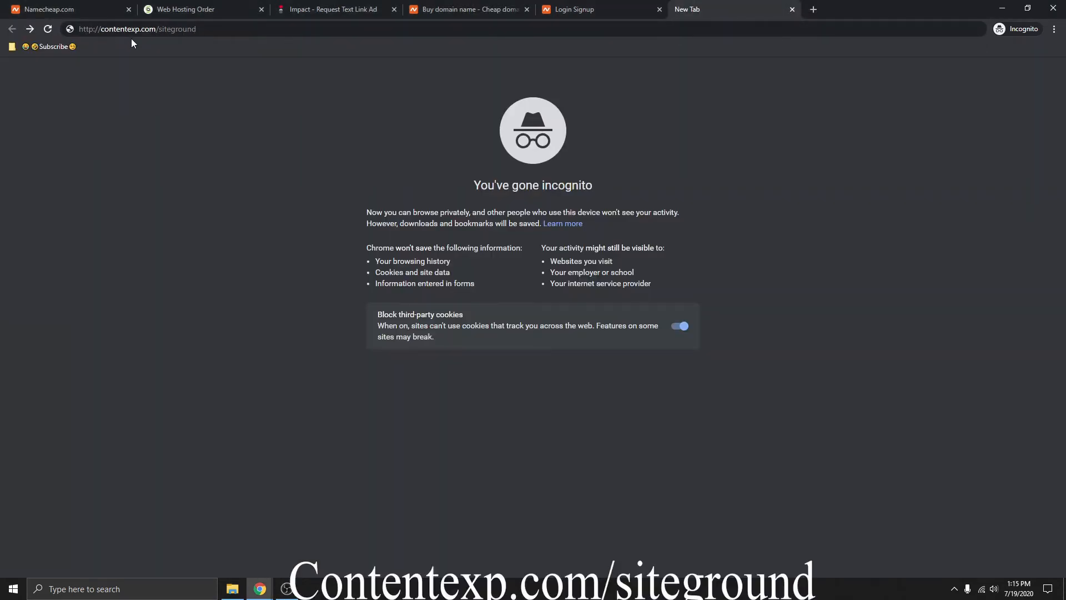
left_click(233, 32)
key("Return")
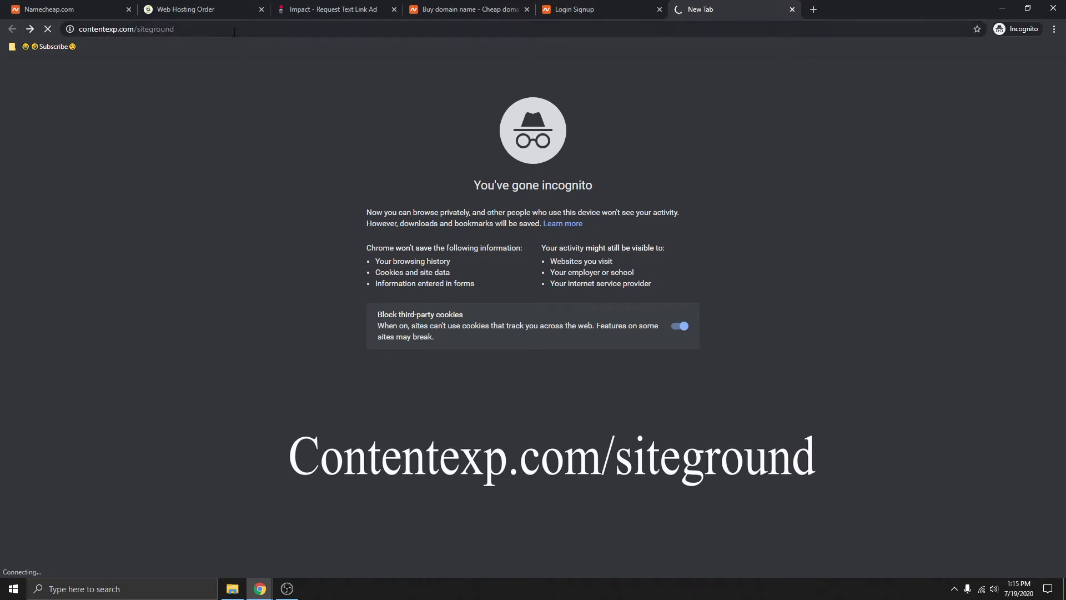
Compare the website allowances of the StartUp and GrowBig hosting plans and choose the StartUp plan.
scroll(616, 211, "down", 3)
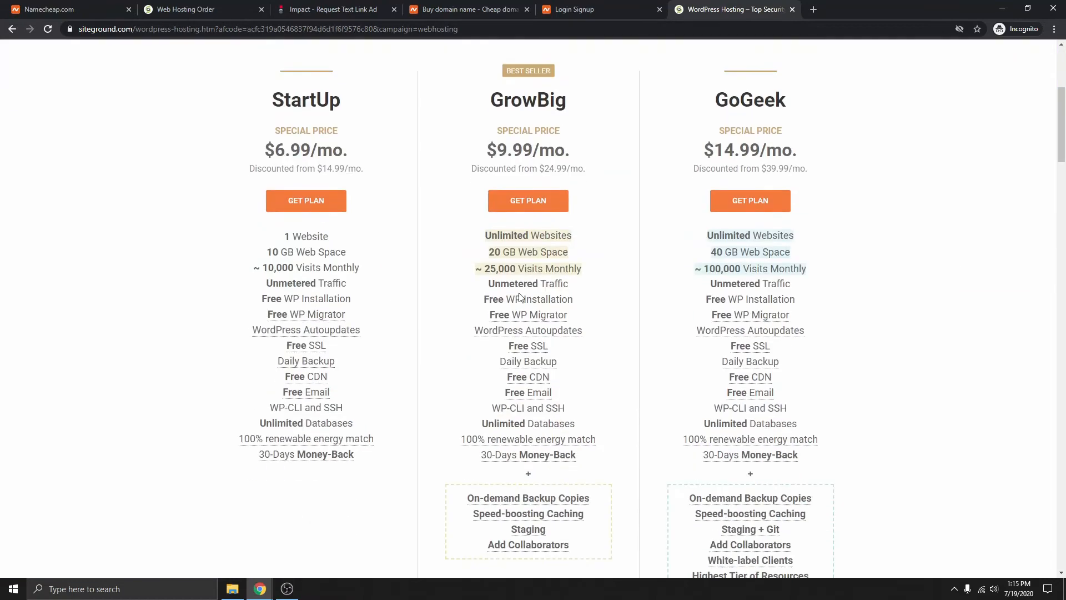
scroll(339, 311, "down", 3)
scroll(476, 312, "up", 4)
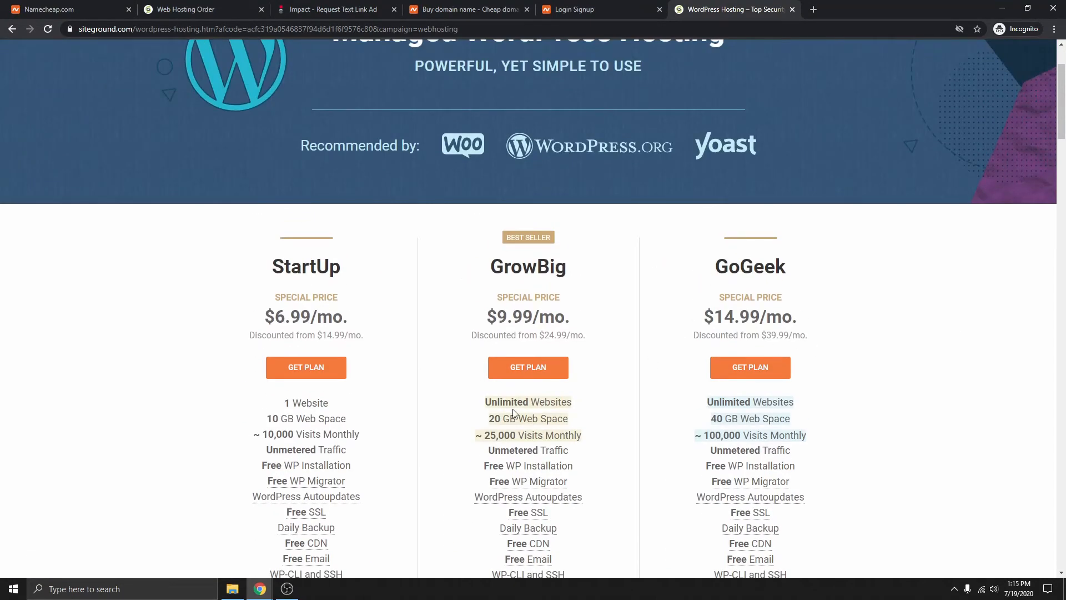
left_click_drag(487, 401, 575, 410)
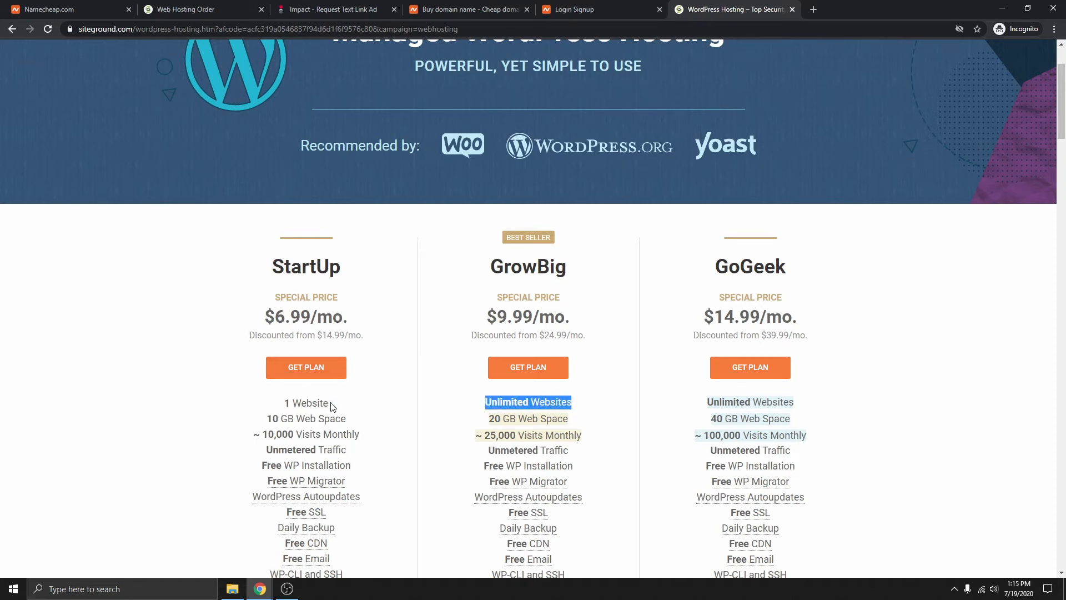
left_click_drag(331, 405, 285, 404)
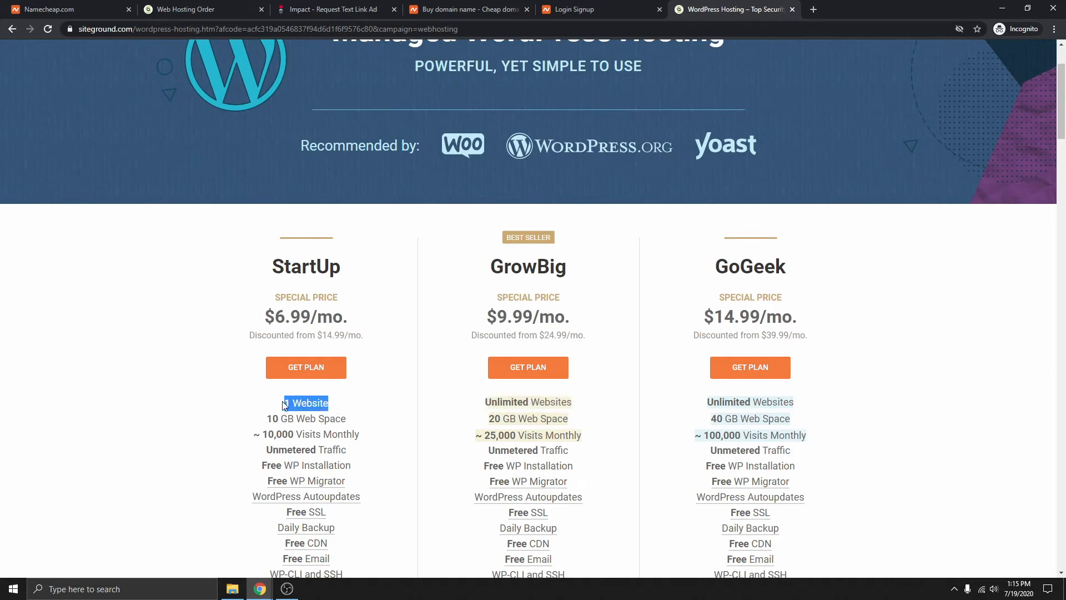
scroll(349, 320, "down", 2)
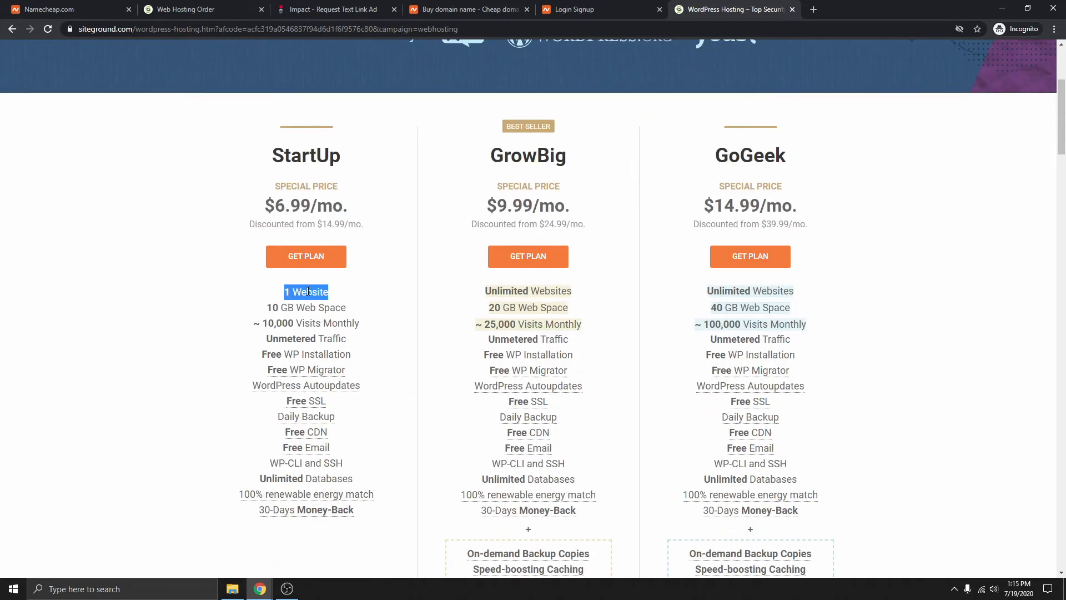
left_click(314, 260)
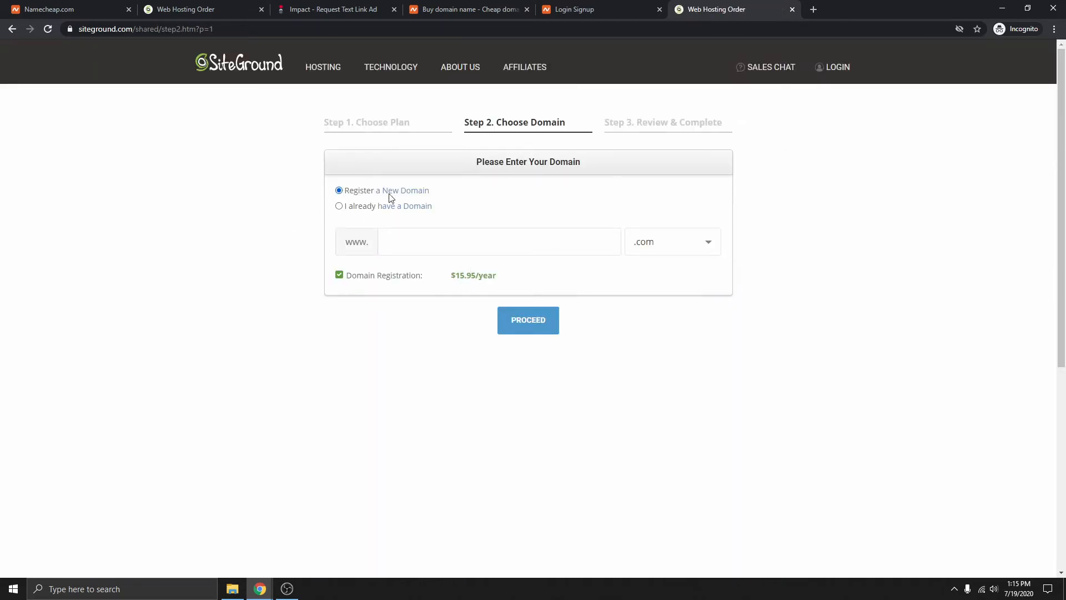
Choose to use an already owned domain for the hosting order and enter mygodsgift.com.
left_click(340, 207)
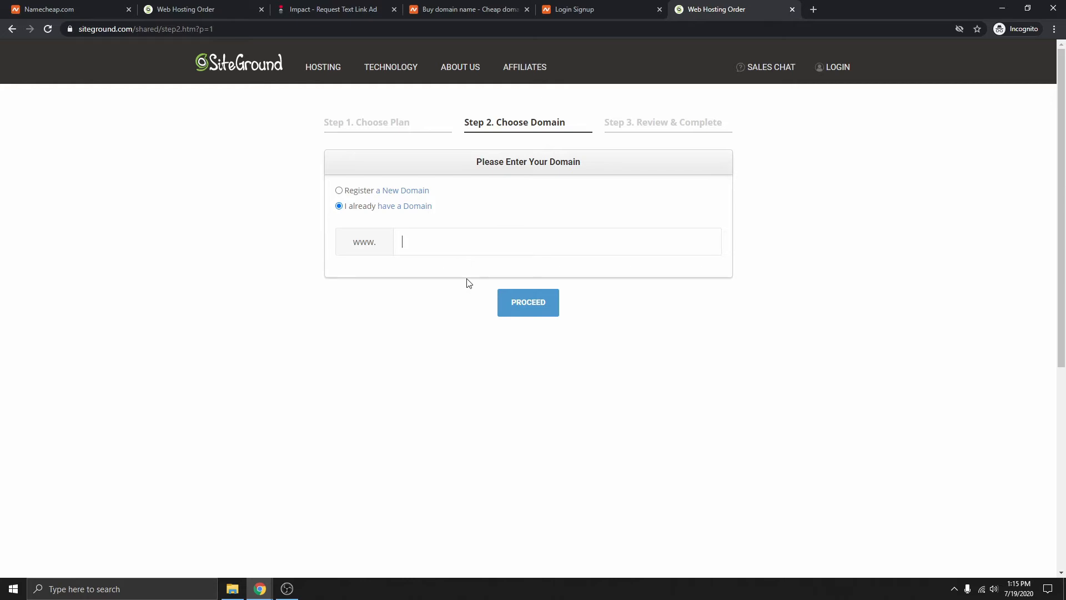
type("mygodsgift.com")
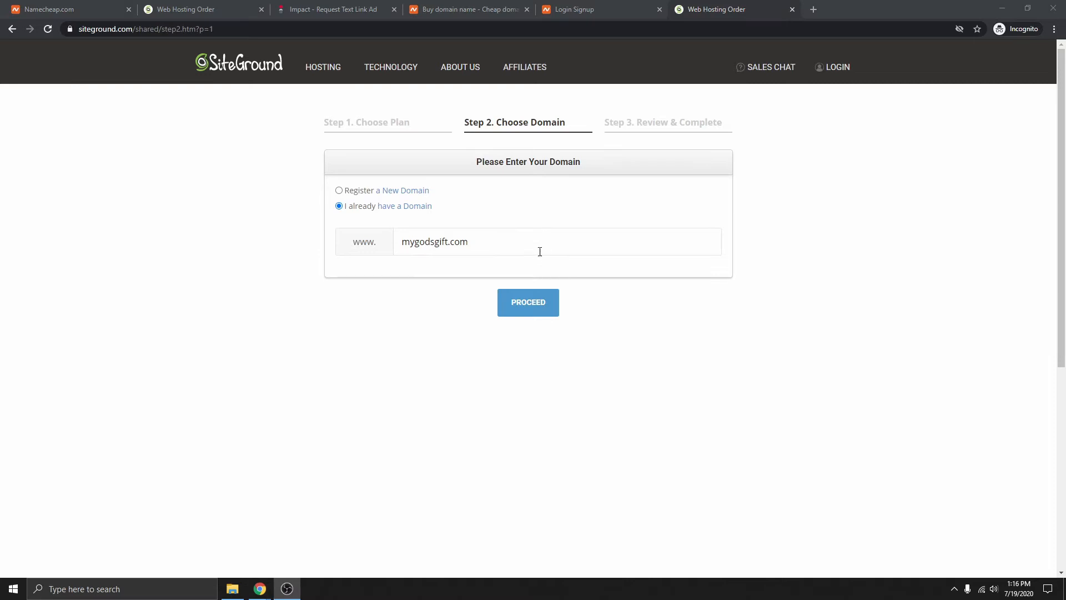
Proceed with mygodsgift.com to the order review and examine the account, client, payment and purchase information sections.
left_click_drag(491, 246, 395, 249)
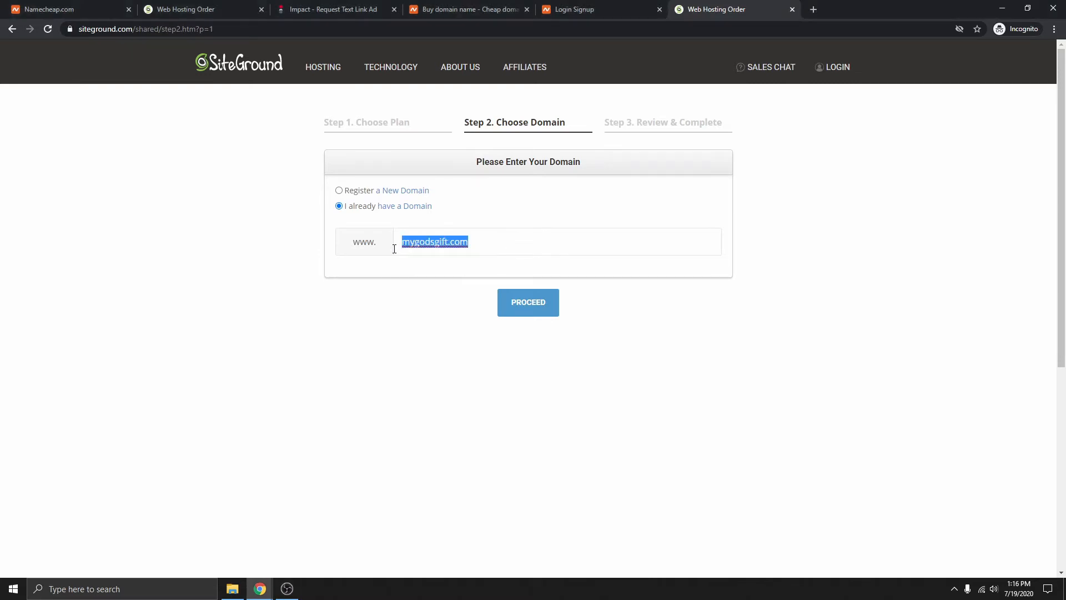
left_click(529, 305)
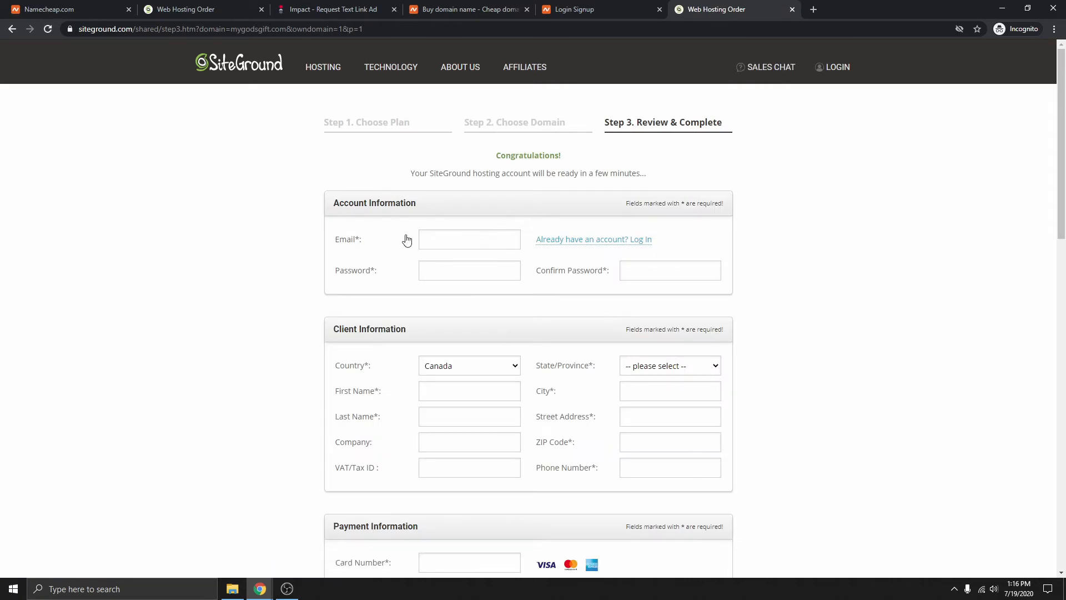
scroll(512, 259, "down", 2)
scroll(497, 269, "up", 1)
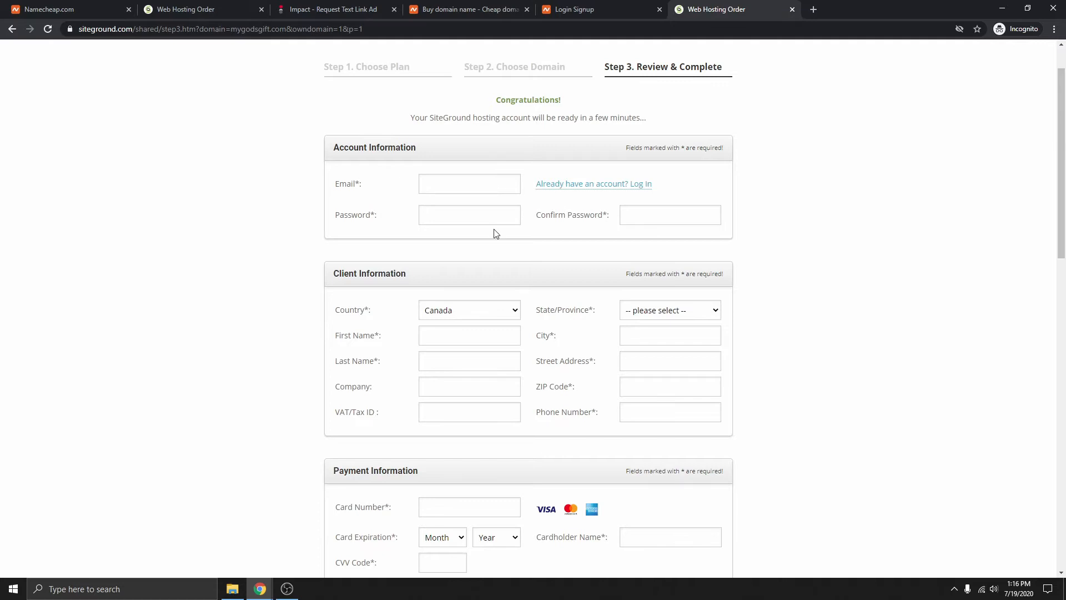
scroll(496, 233, "down", 2)
scroll(505, 283, "up", 3)
scroll(499, 262, "down", 5)
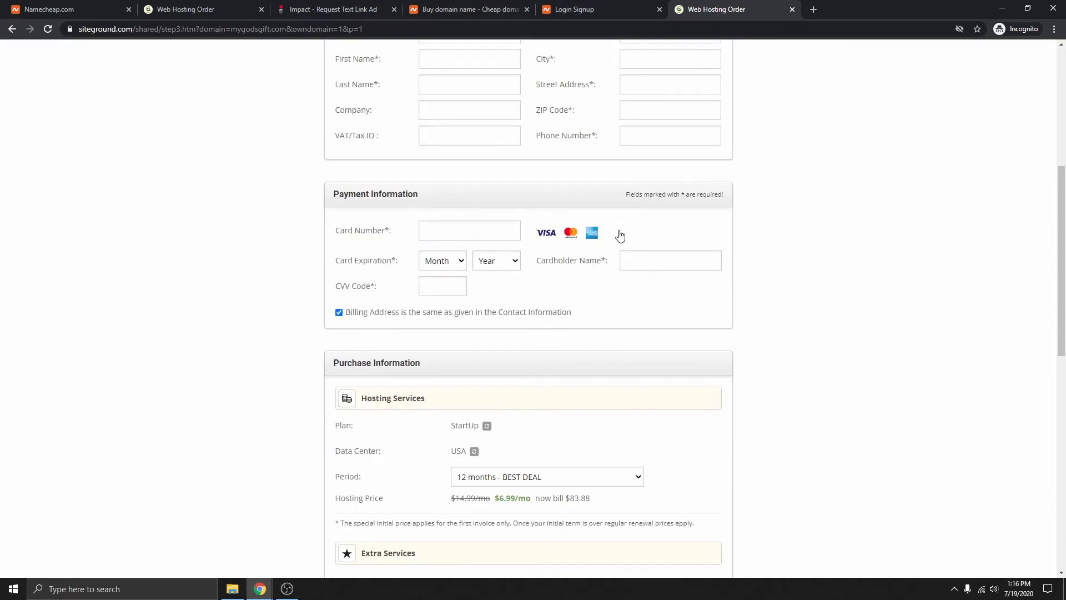
scroll(620, 236, "down", 3)
scroll(445, 111, "up", 1)
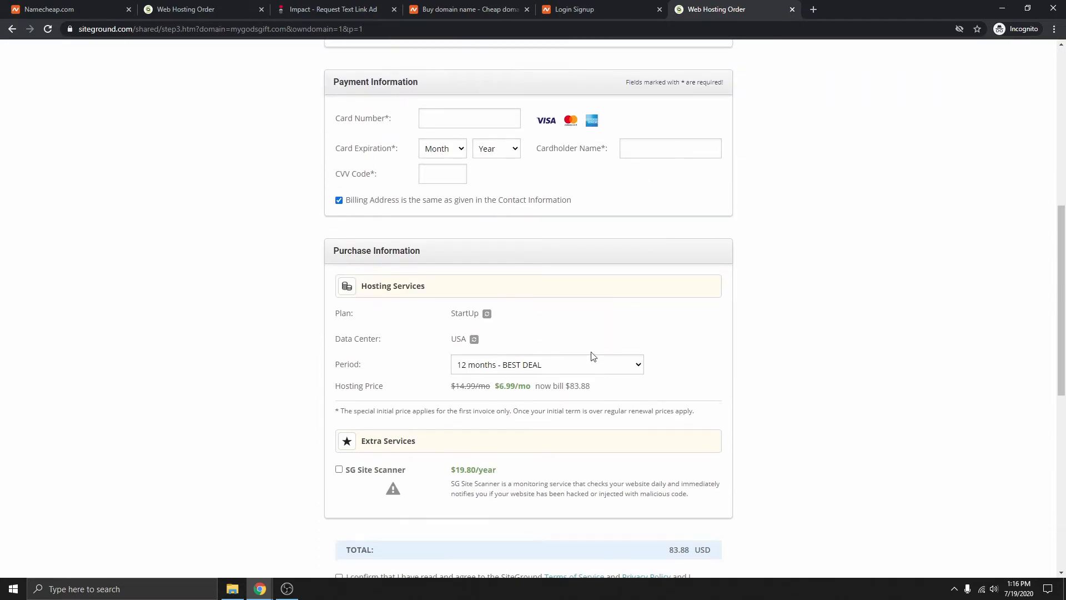
scroll(566, 349, "down", 1)
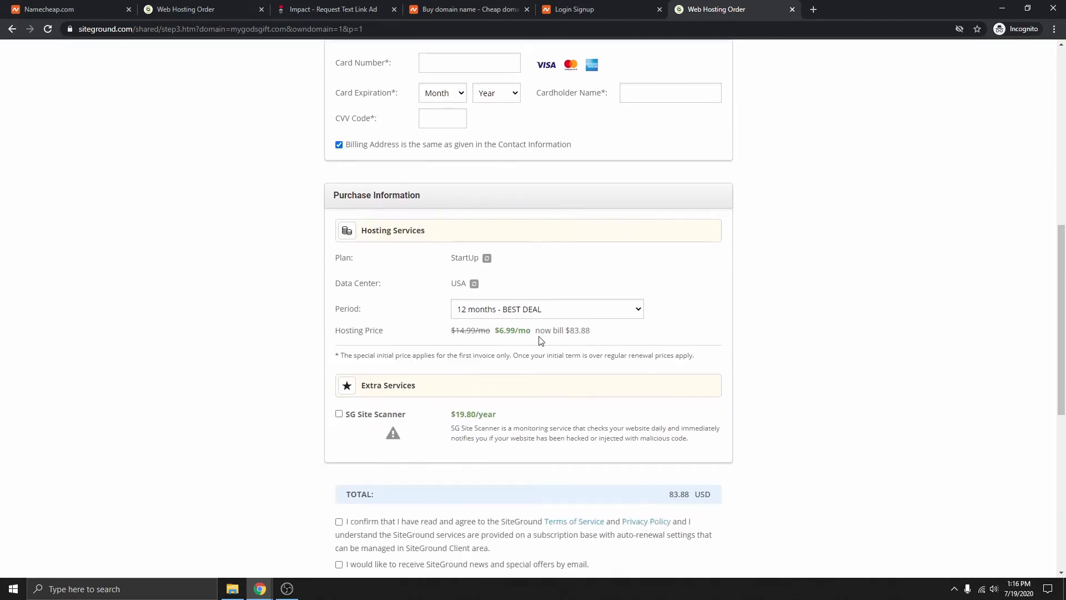
Choose USA, Iowa as the hosting data center and keep the 12 months billing period.
left_click(474, 284)
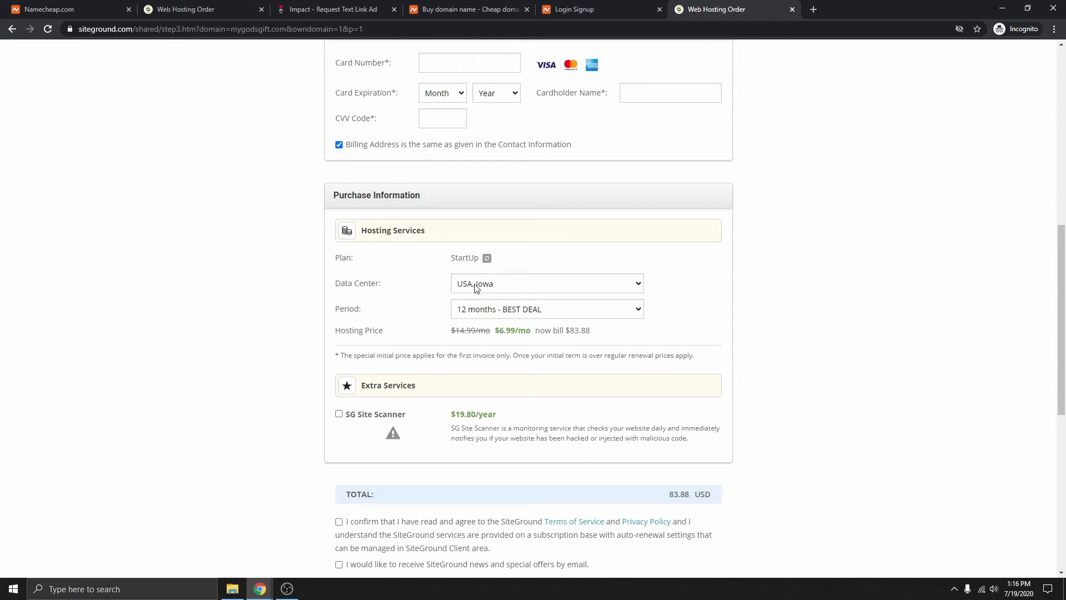
left_click(505, 284)
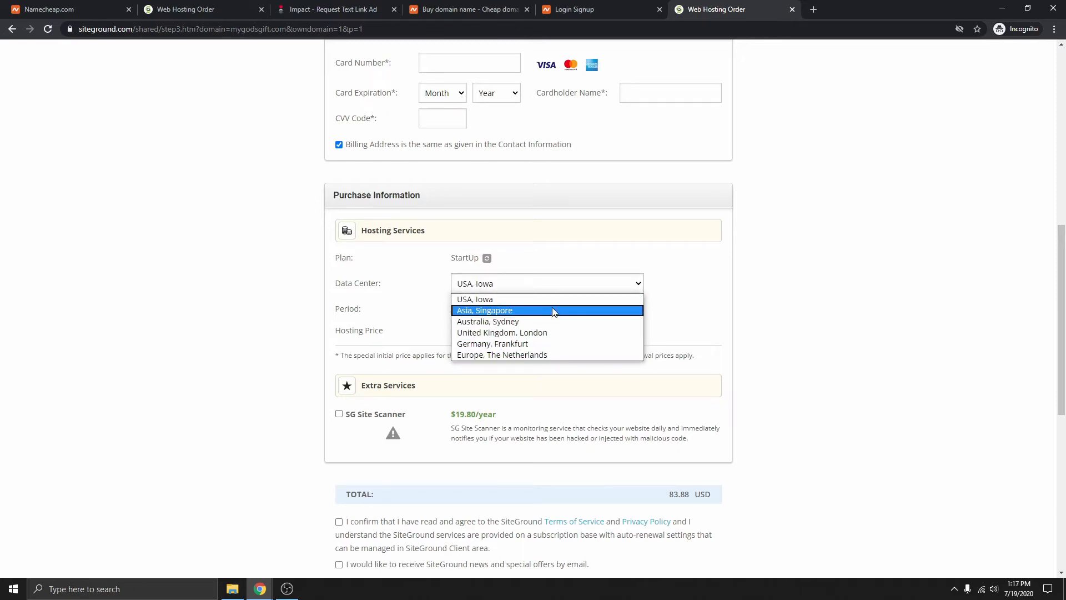
left_click(490, 289)
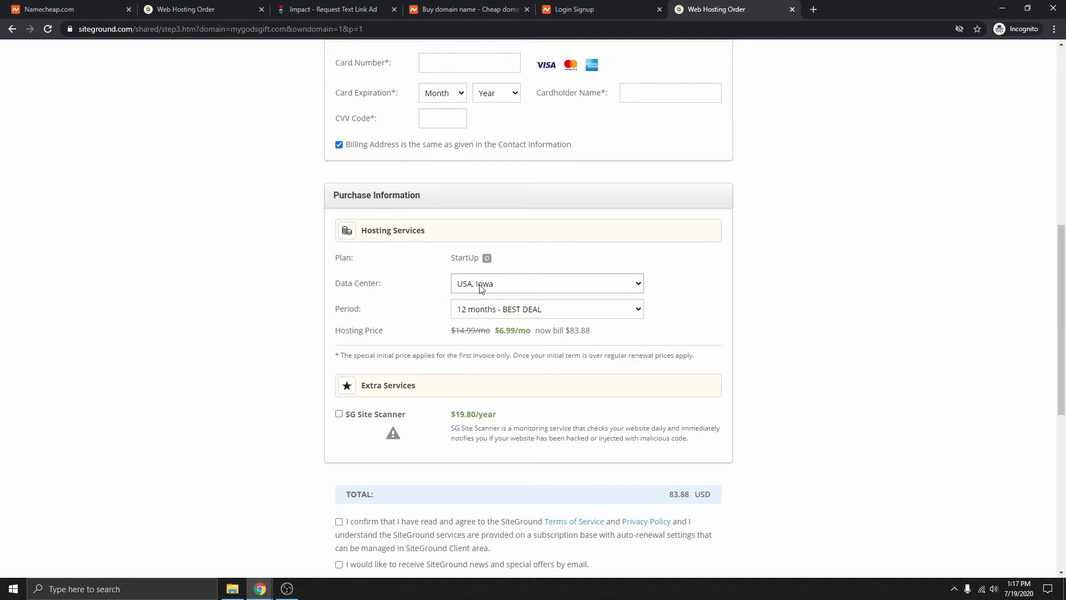
left_click(553, 314)
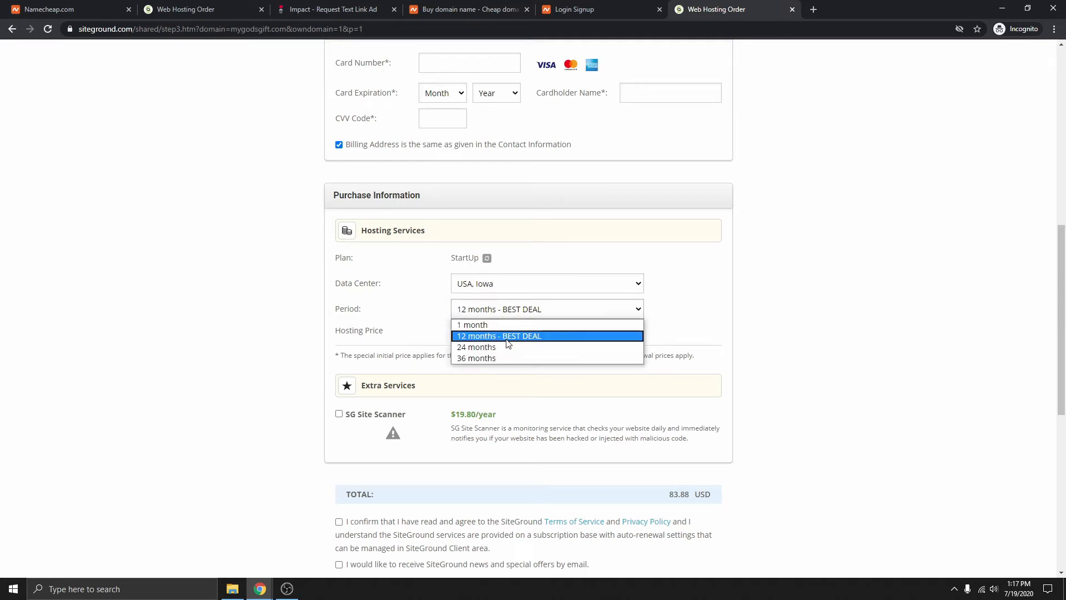
left_click(442, 316)
left_click_drag(497, 331, 552, 327)
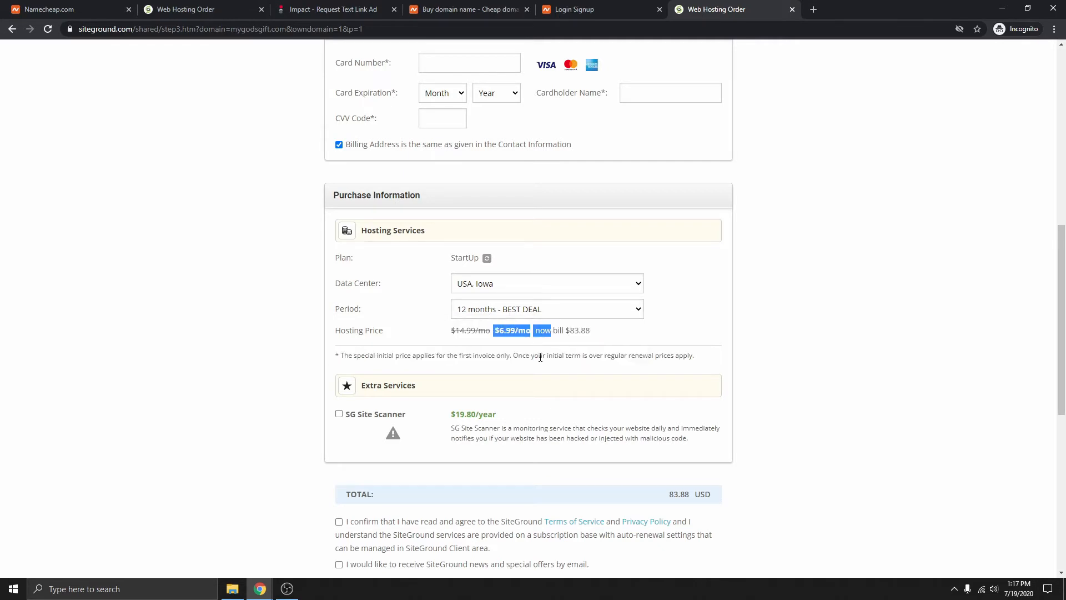
Agree to the SiteGround Terms of Service and Privacy Policy, leaving the news and special offers option off.
scroll(540, 357, "down", 4)
left_click(339, 299)
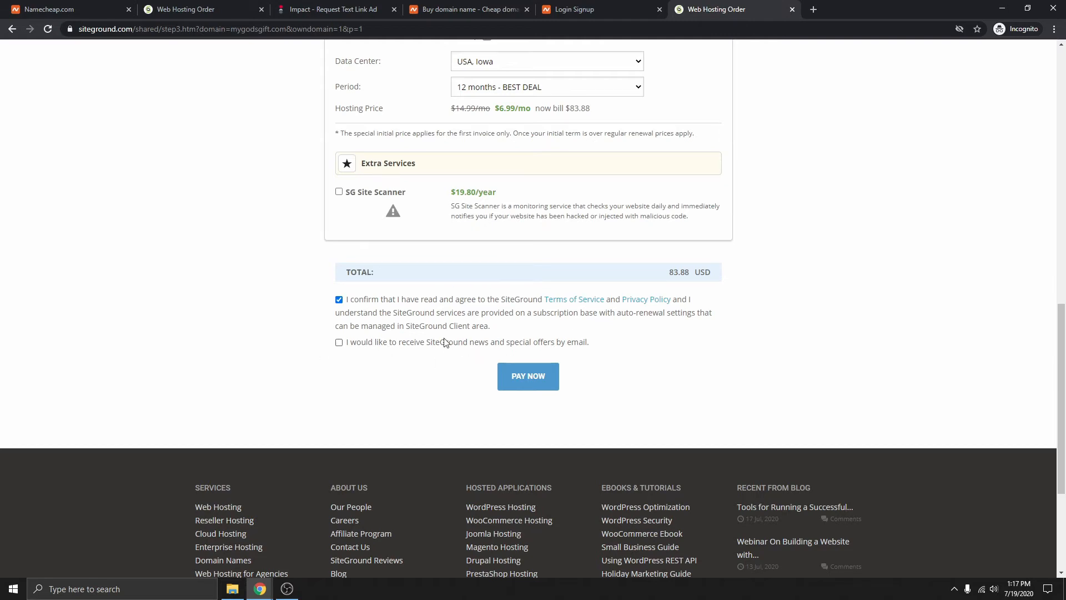
left_click(339, 344)
left_click(338, 343)
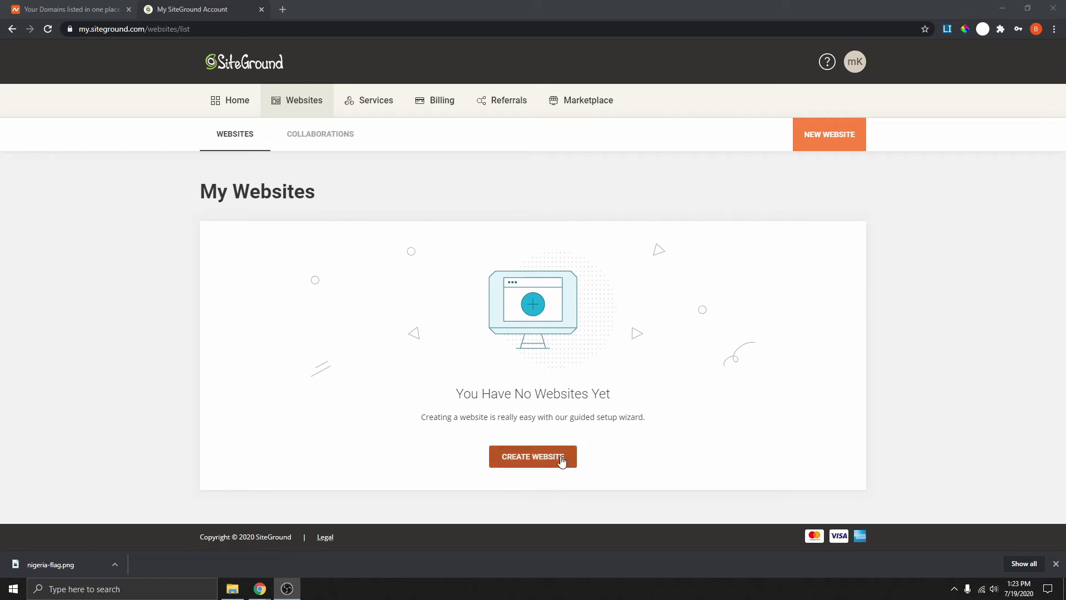
Start creating a new website in the SiteGround account with the existing domain mygodsgift.com.
left_click(539, 465)
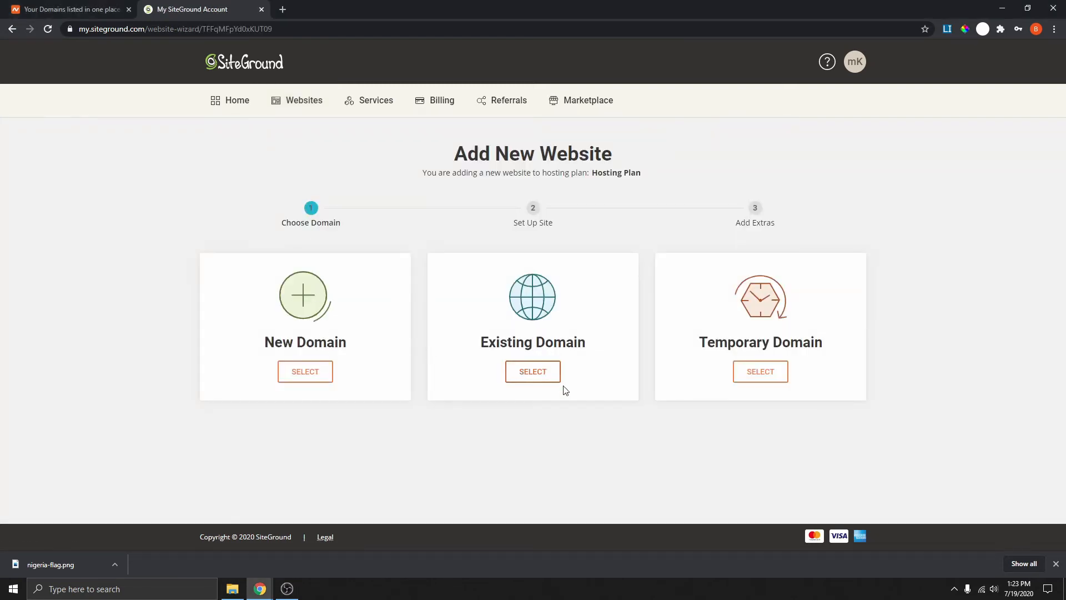
left_click(544, 361)
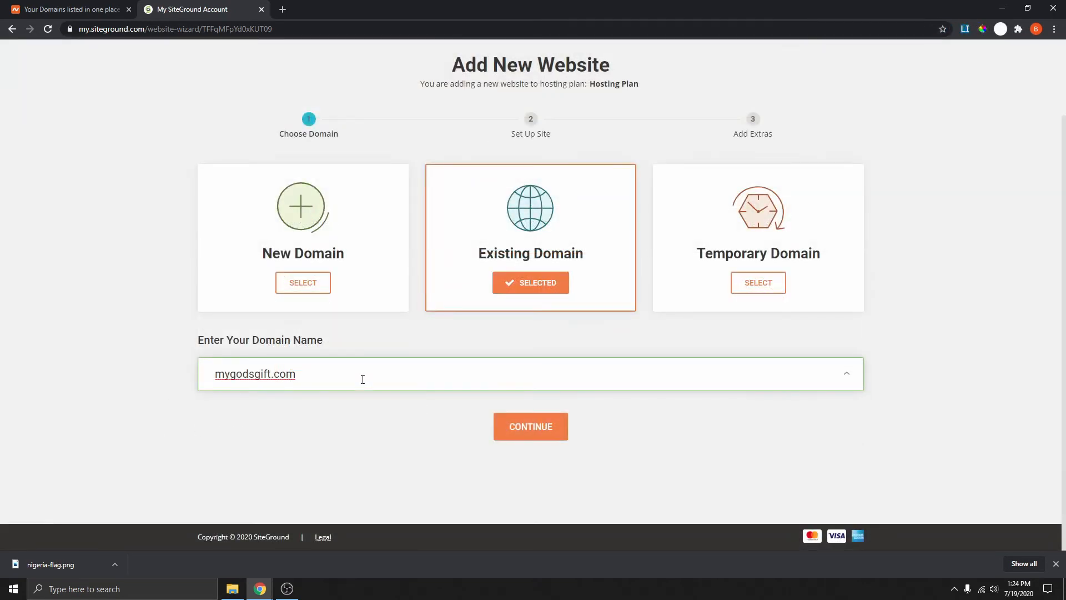
left_click(529, 428)
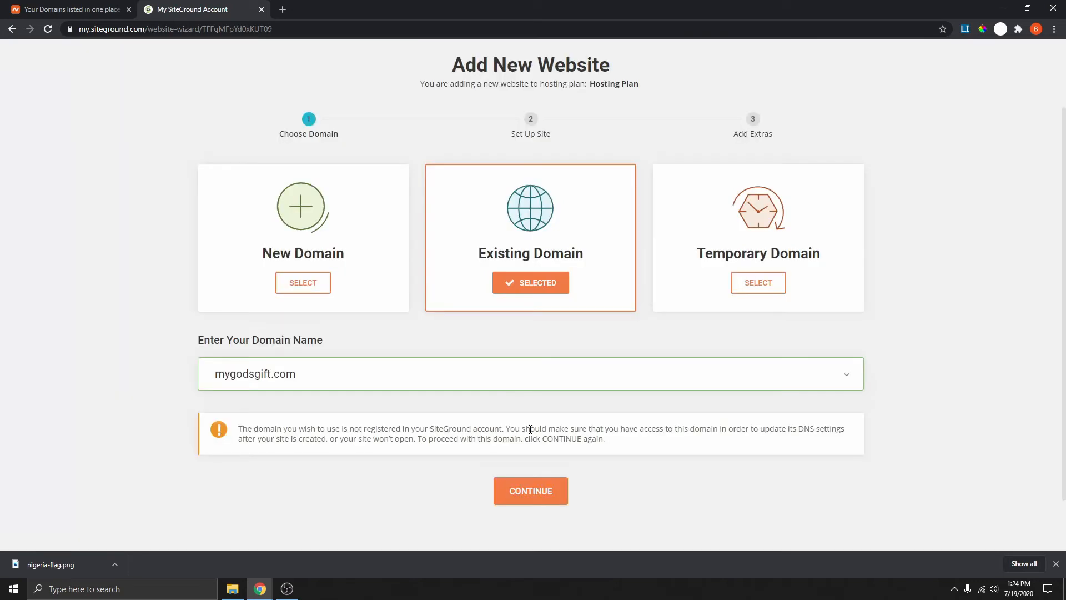
Read and accept the external domain notice, and finish the setup as an empty site without the SG Site Scanner.
scroll(531, 361, "down", 2)
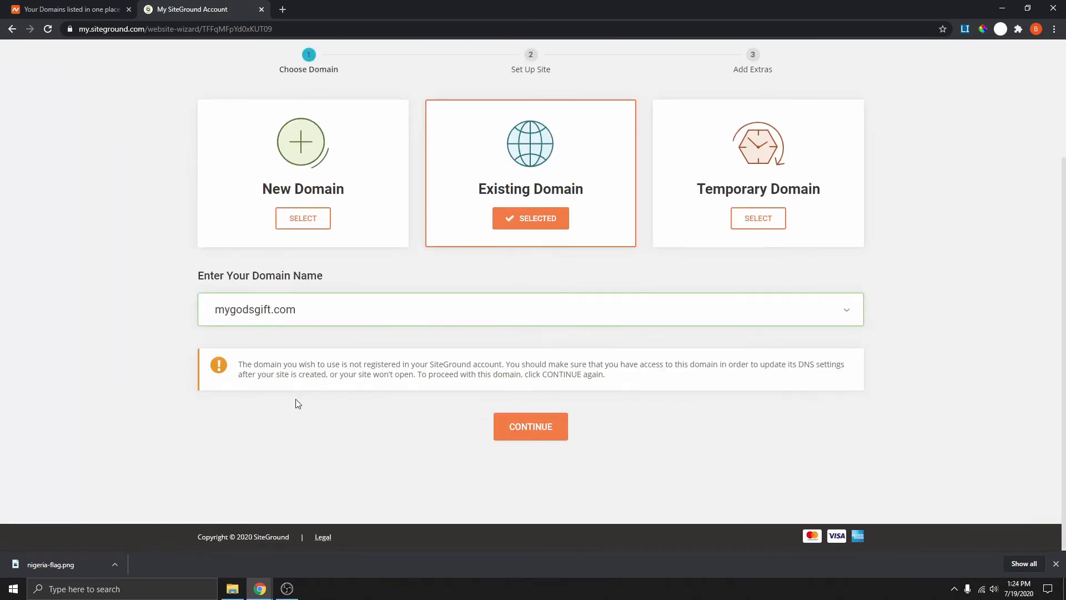
left_click_drag(240, 366, 532, 377)
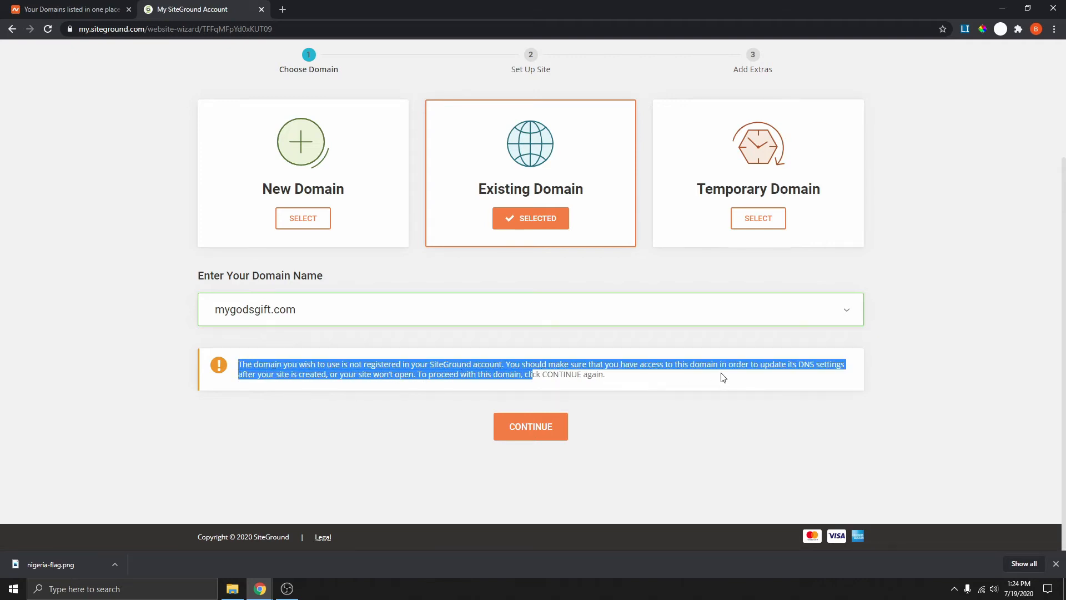
left_click(546, 430)
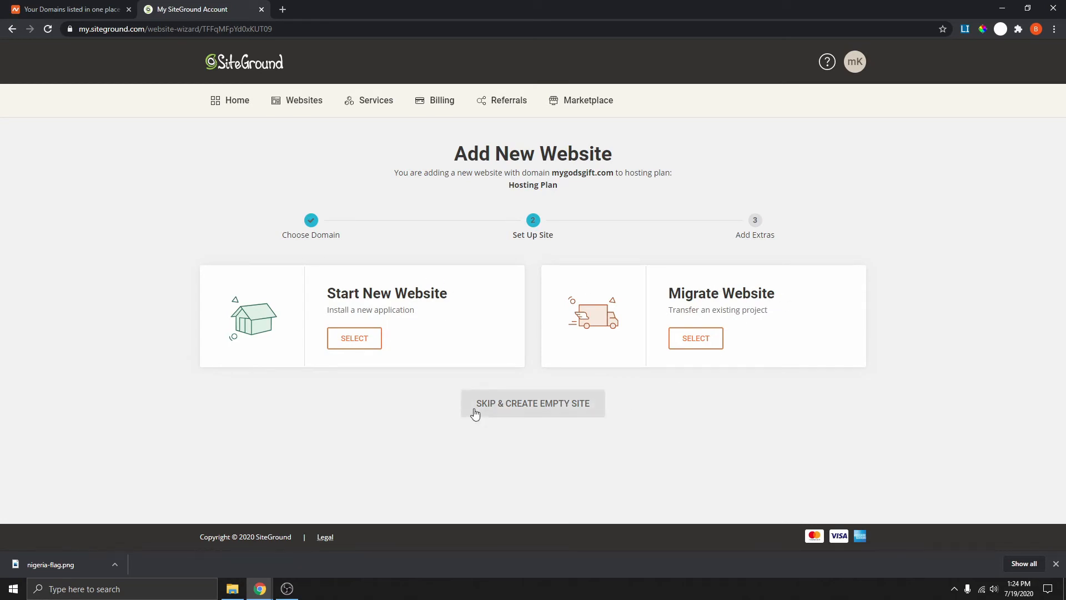
left_click(554, 406)
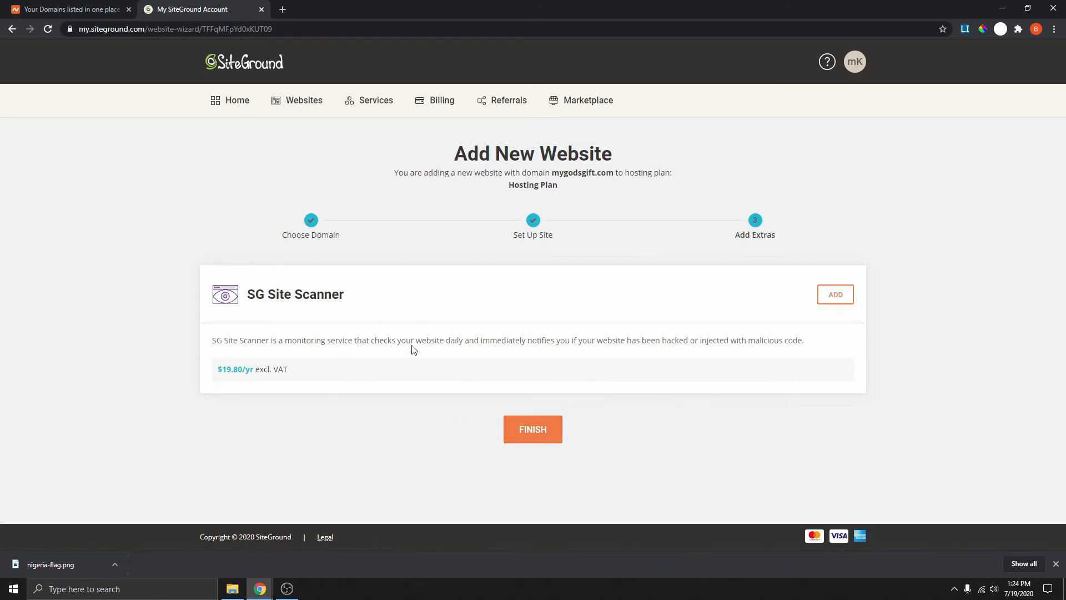
left_click(531, 436)
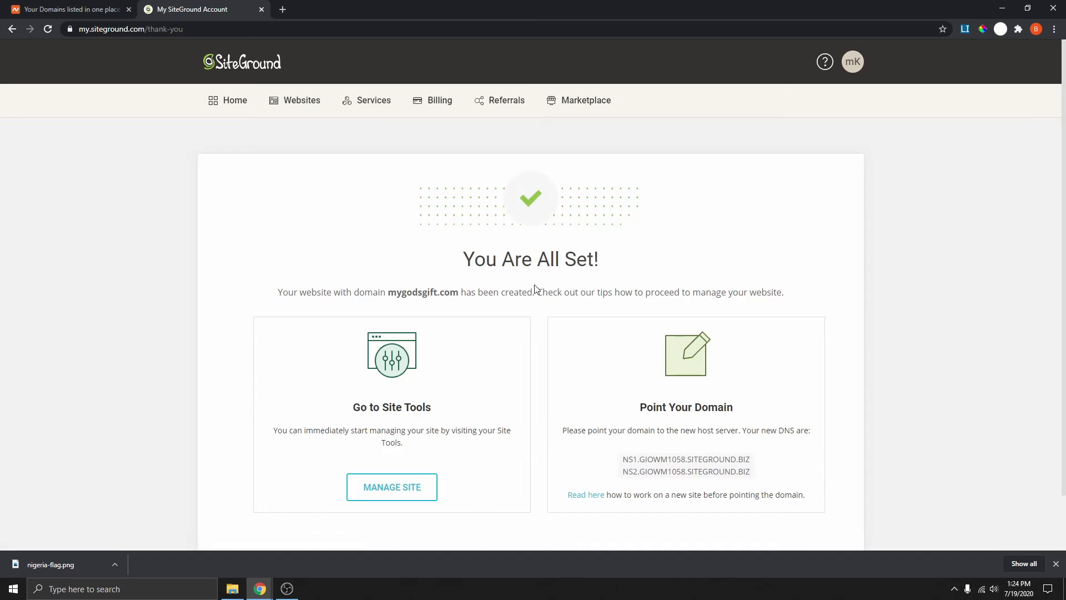
Copy the first SiteGround nameserver, NS1.GIOWM1058.SITEGROUND.BIZ, from the Point Your Domain section.
scroll(662, 373, "down", 1)
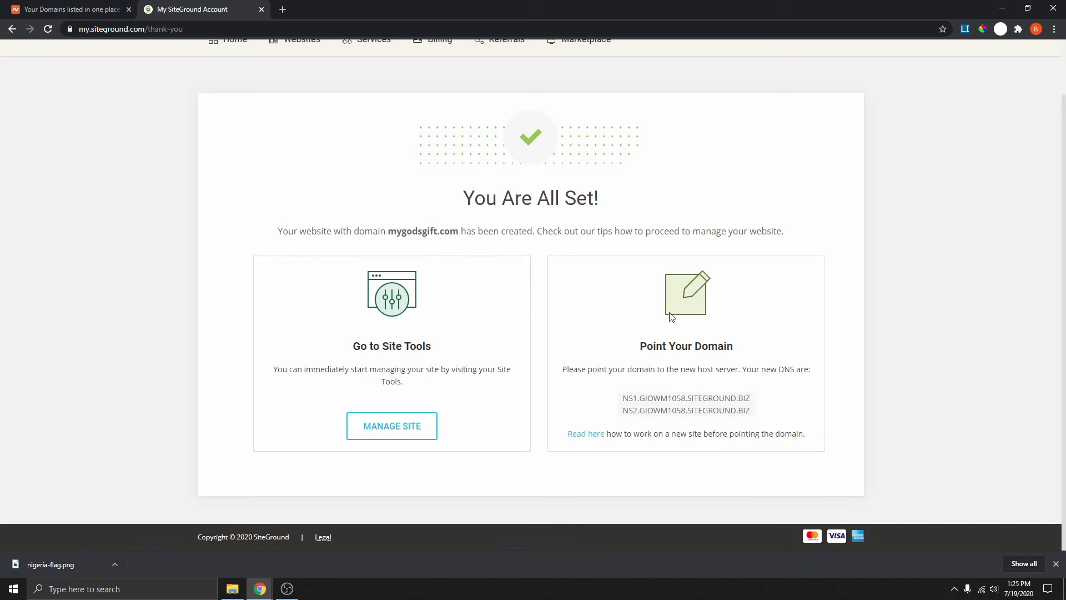
left_click_drag(641, 348, 740, 354)
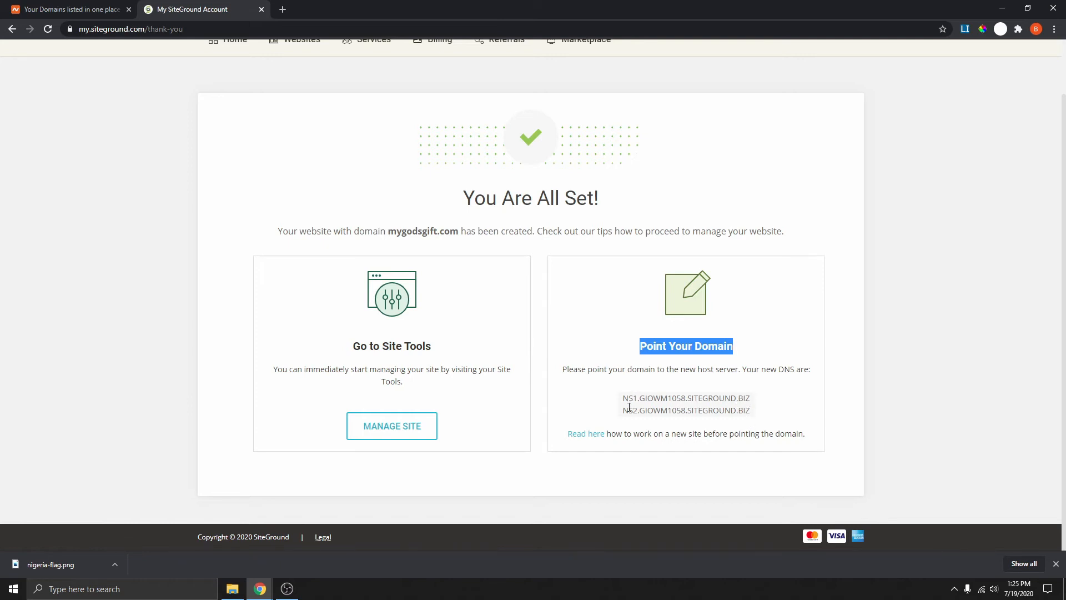
left_click_drag(620, 401, 754, 401)
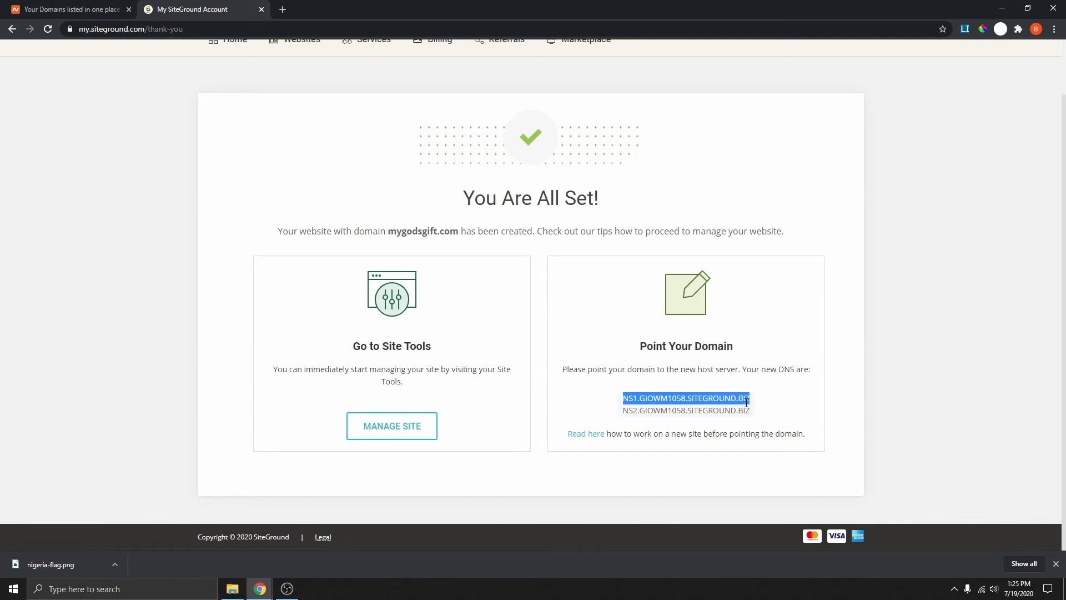
right_click(742, 401)
left_click(751, 411)
Switch to Namecheap and open the management page of mygodsgift.com from the domain list.
key("ctrl+shift+Tab")
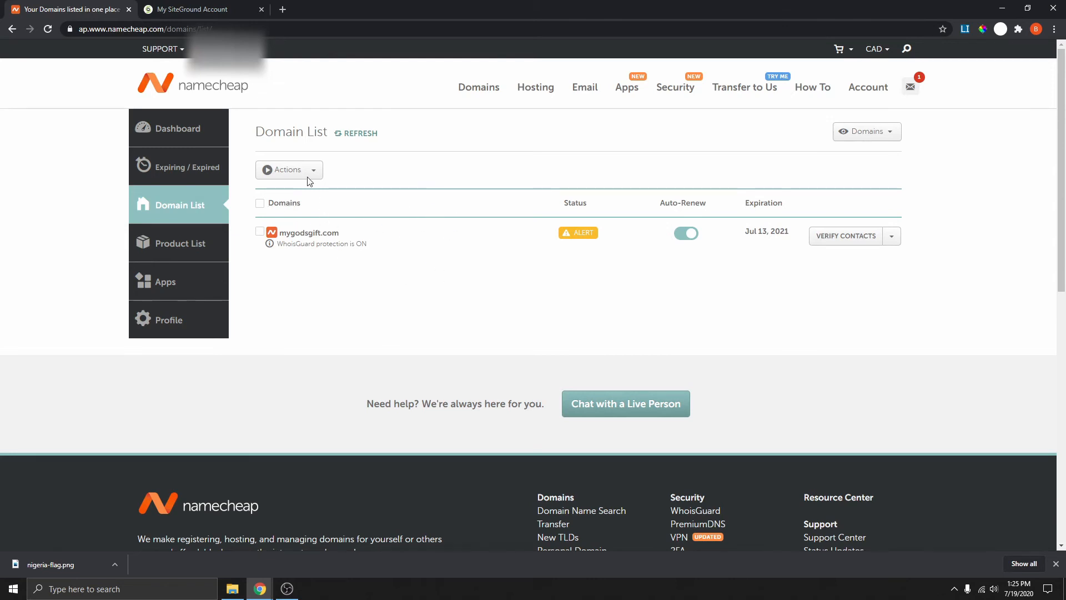
left_click(165, 210)
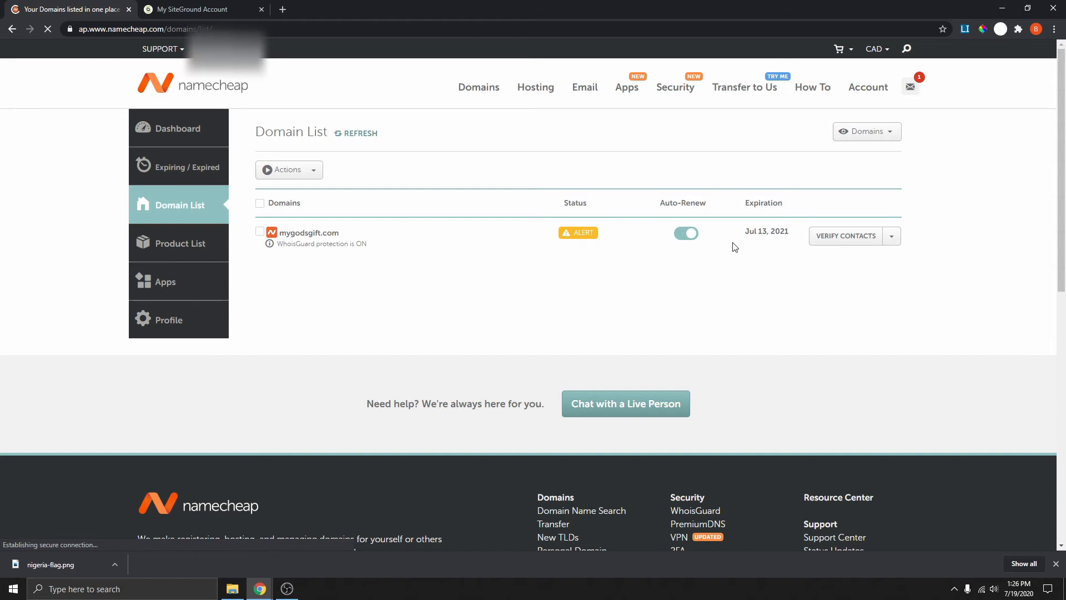
left_click(844, 239)
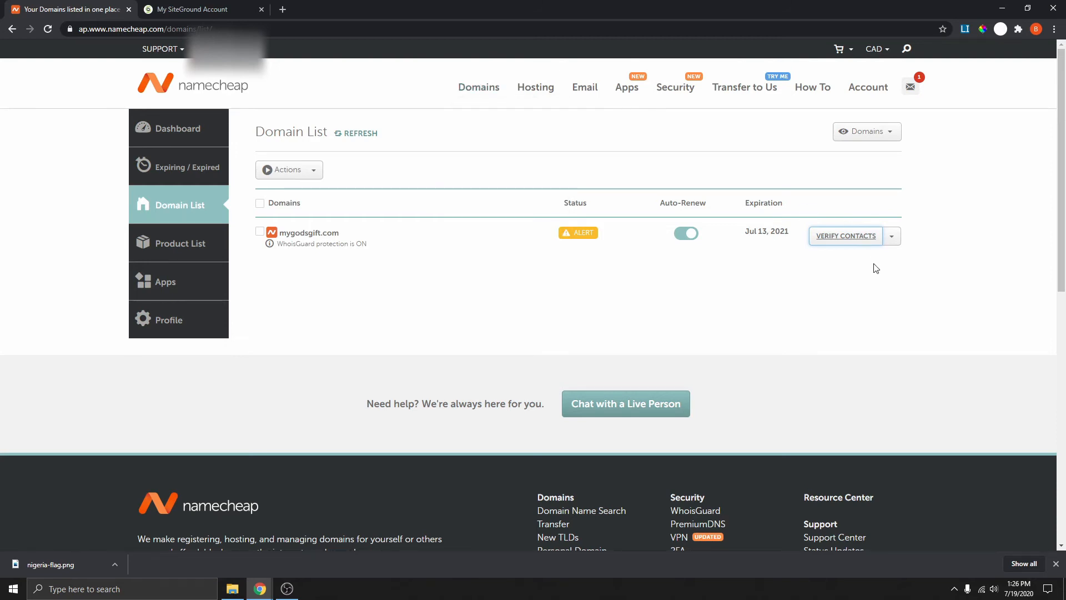
left_click(892, 239)
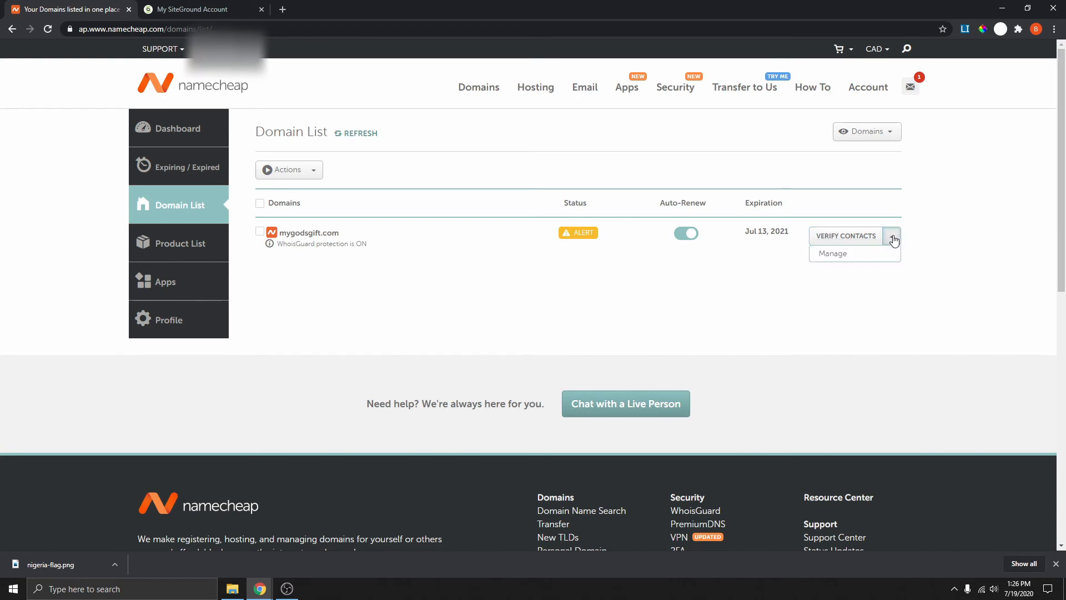
left_click(827, 257)
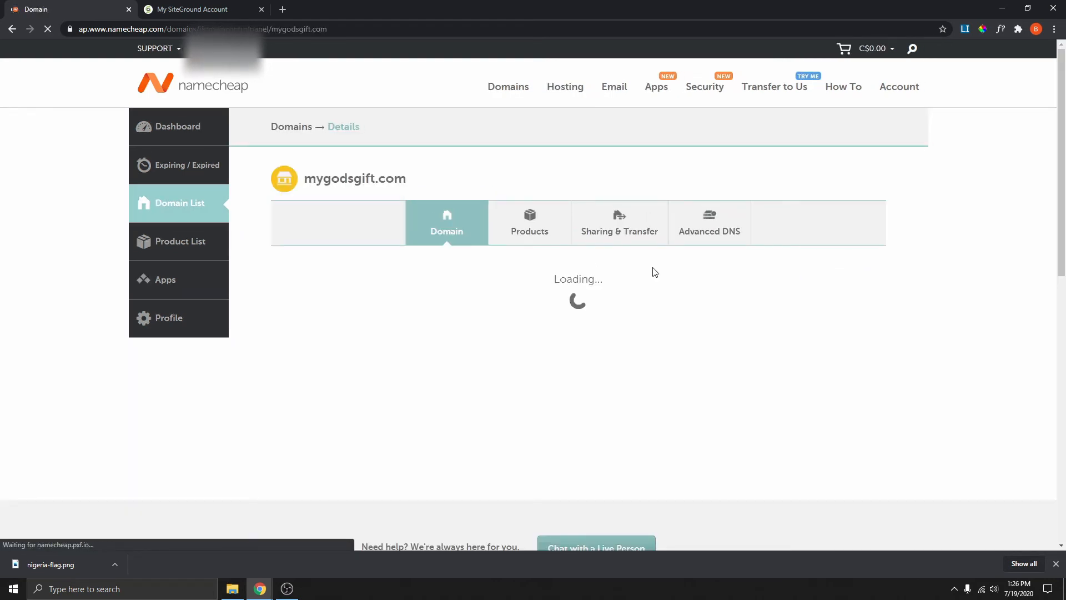
Change the nameservers option of mygodsgift.com to Custom DNS.
scroll(489, 261, "down", 2)
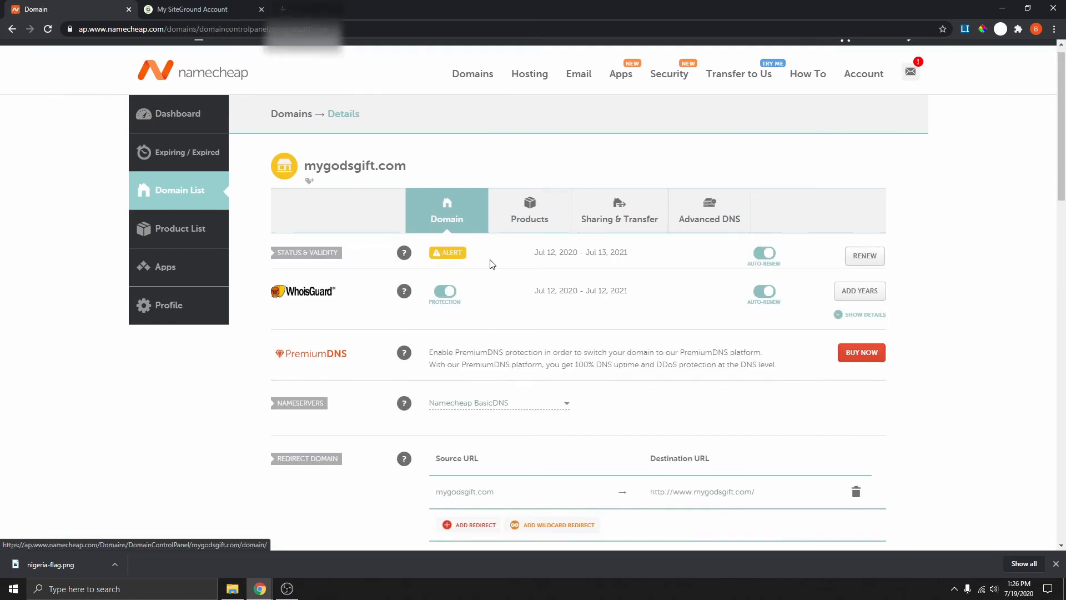
scroll(460, 233, "up", 2)
scroll(466, 244, "down", 2)
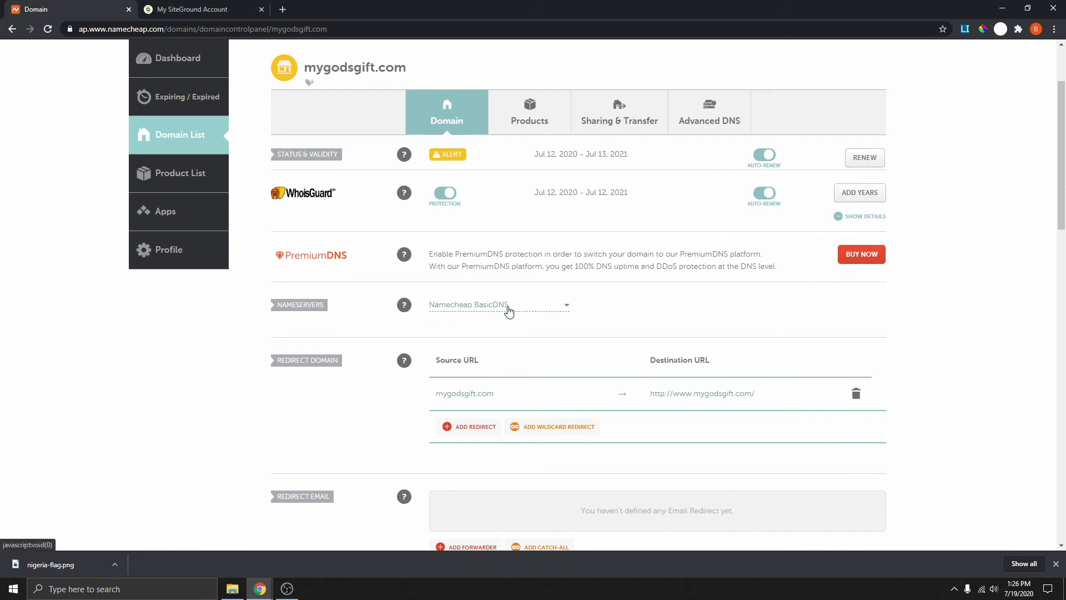
left_click(560, 310)
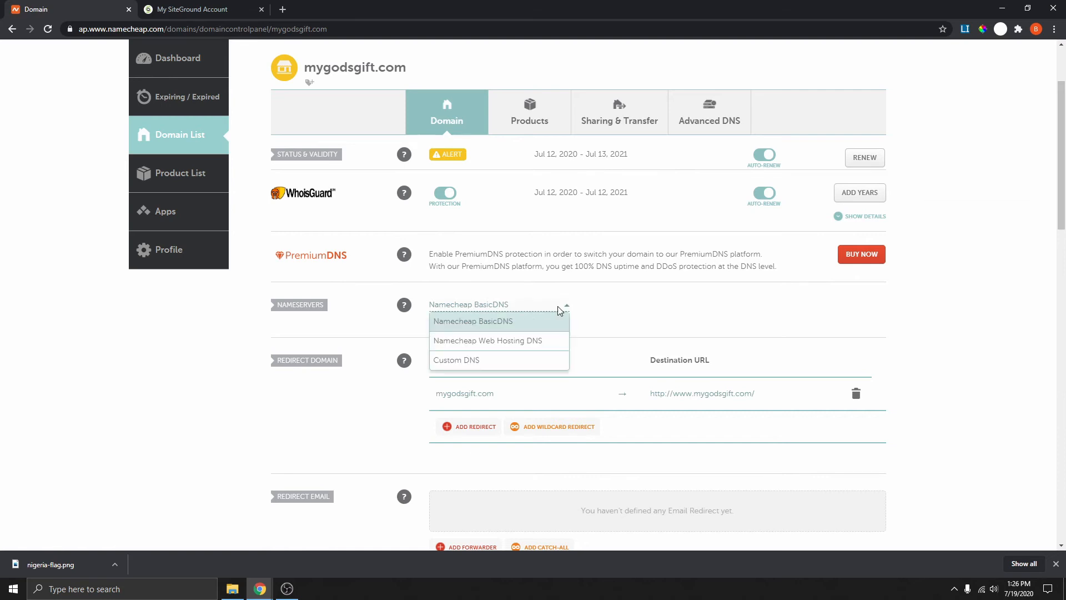
left_click(567, 307)
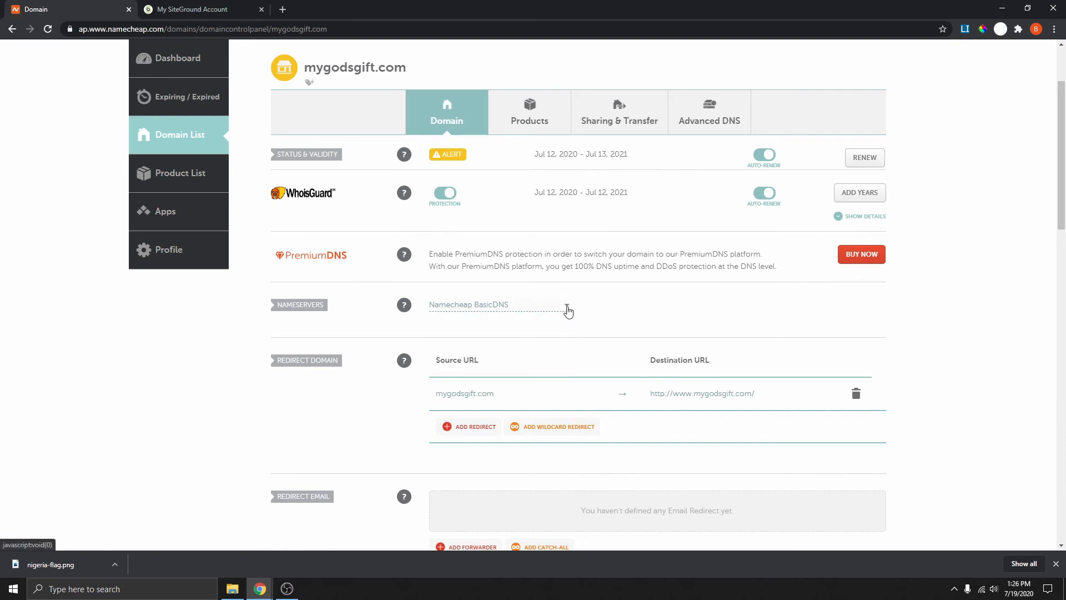
left_click(568, 308)
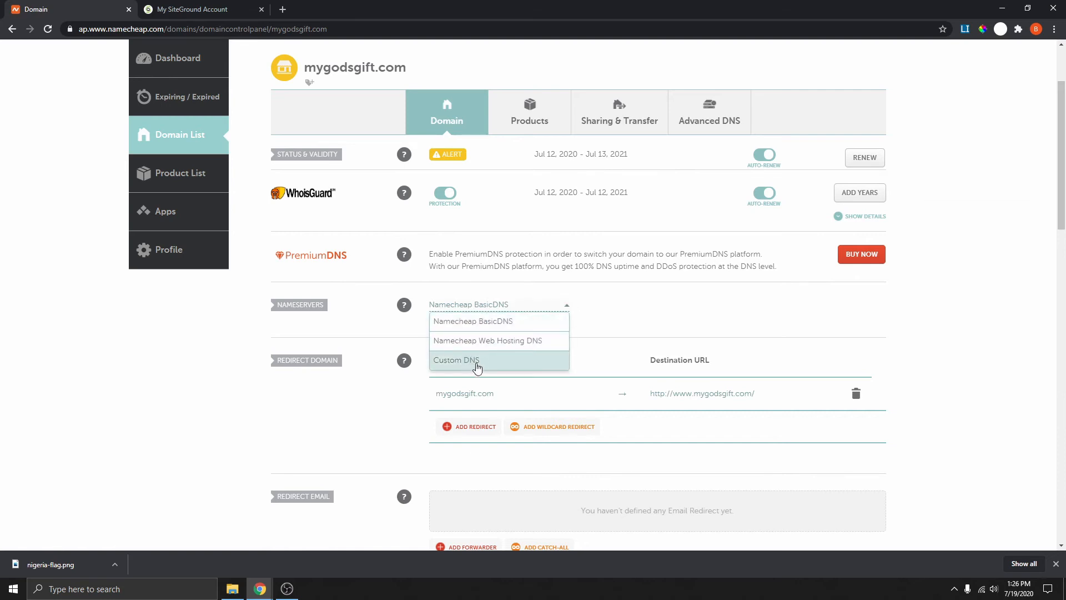
left_click(481, 360)
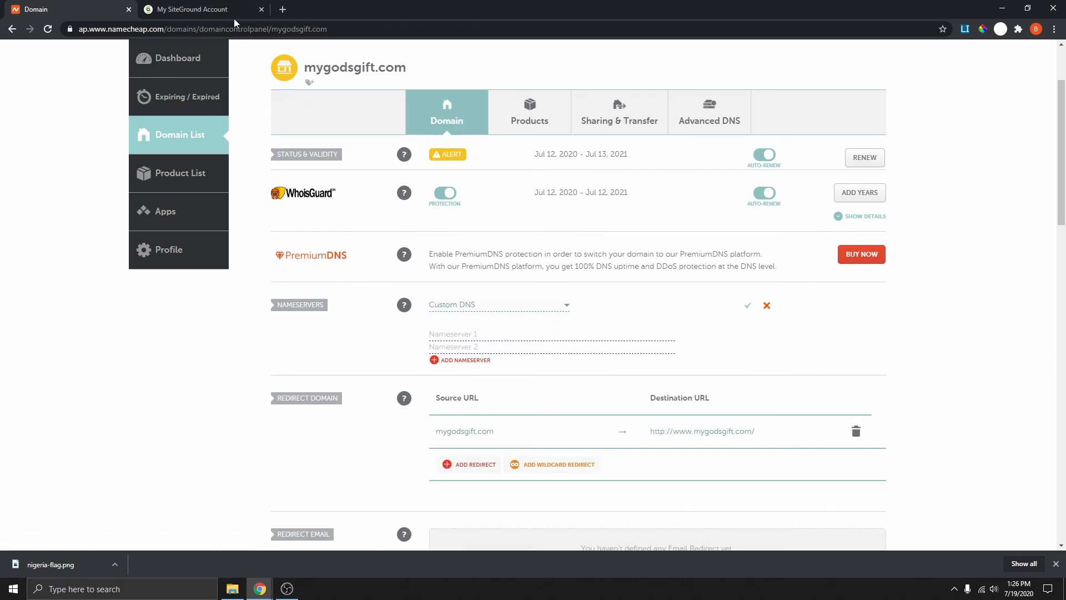
Enter the copied NS1.GIOWM1058.SITEGROUND.BIZ as Nameserver 1 of mygodsgift.com in Namecheap.
left_click(222, 9)
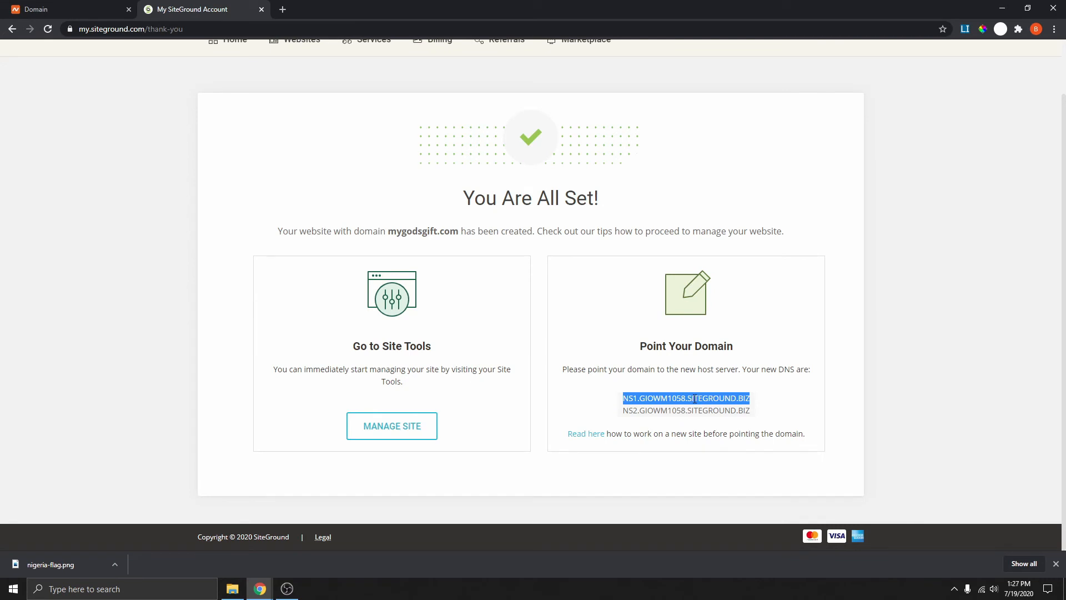
left_click(78, 10)
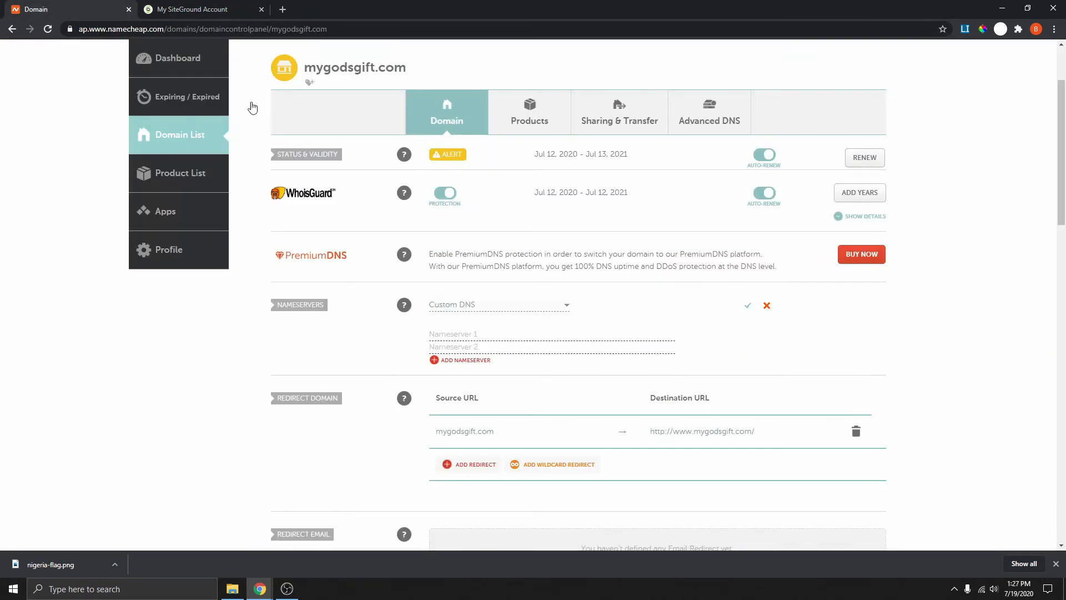
right_click(494, 333)
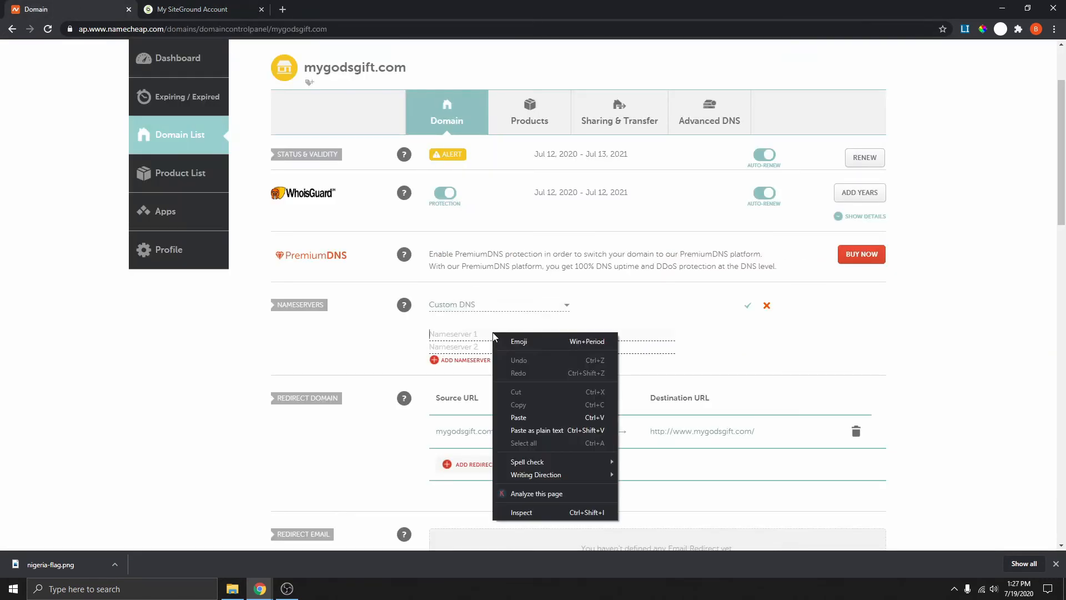
left_click(560, 417)
Switch to the SiteGround account page and copy the second nameserver, NS2.GIOWM1058.SITEGROUND.BIZ.
left_click(201, 14)
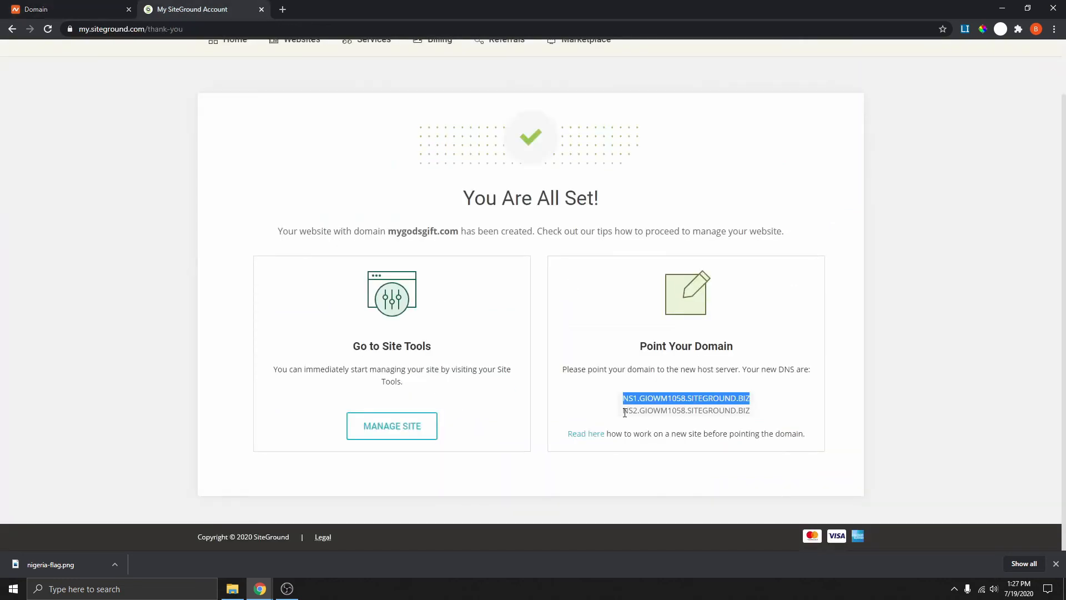
left_click_drag(624, 412, 749, 414)
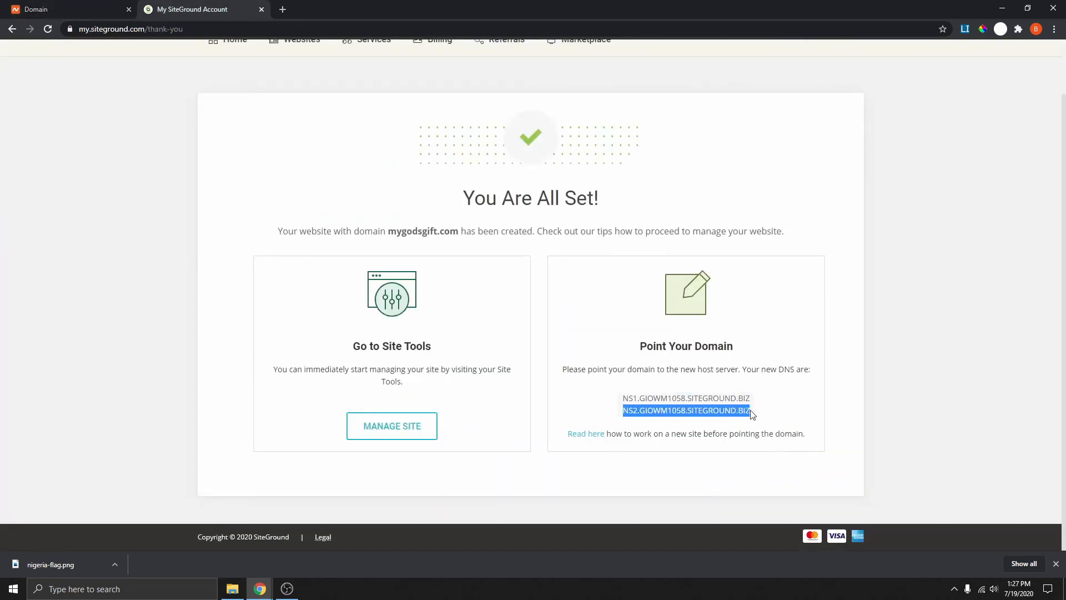
right_click(742, 411)
left_click(773, 418)
Return to Namecheap, enter NS2.GIOWM1058.SITEGROUND.BIZ as Nameserver 2 and save the custom nameservers.
left_click(92, 12)
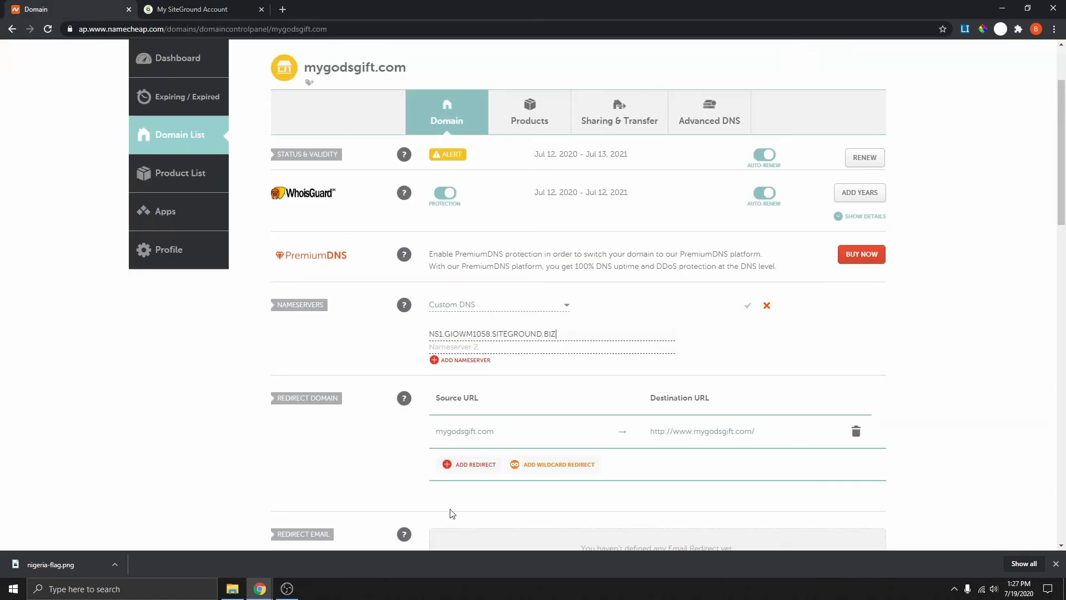
right_click(505, 347)
left_click(539, 430)
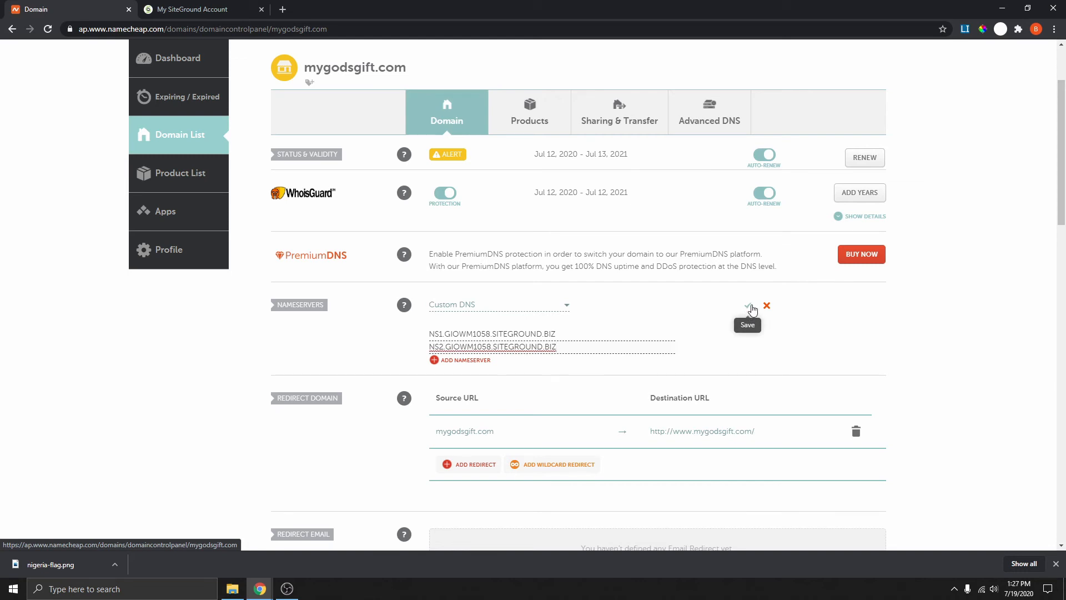
left_click(749, 308)
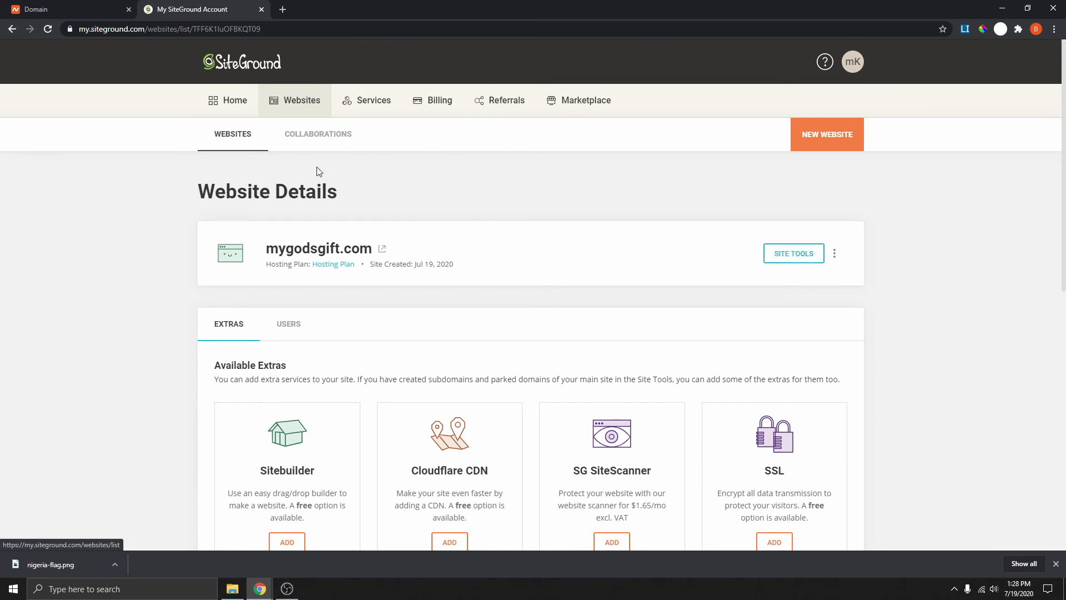
Open the Site Tools of mygodsgift.com from SiteGround's website details and go to the App Manager.
left_click(289, 106)
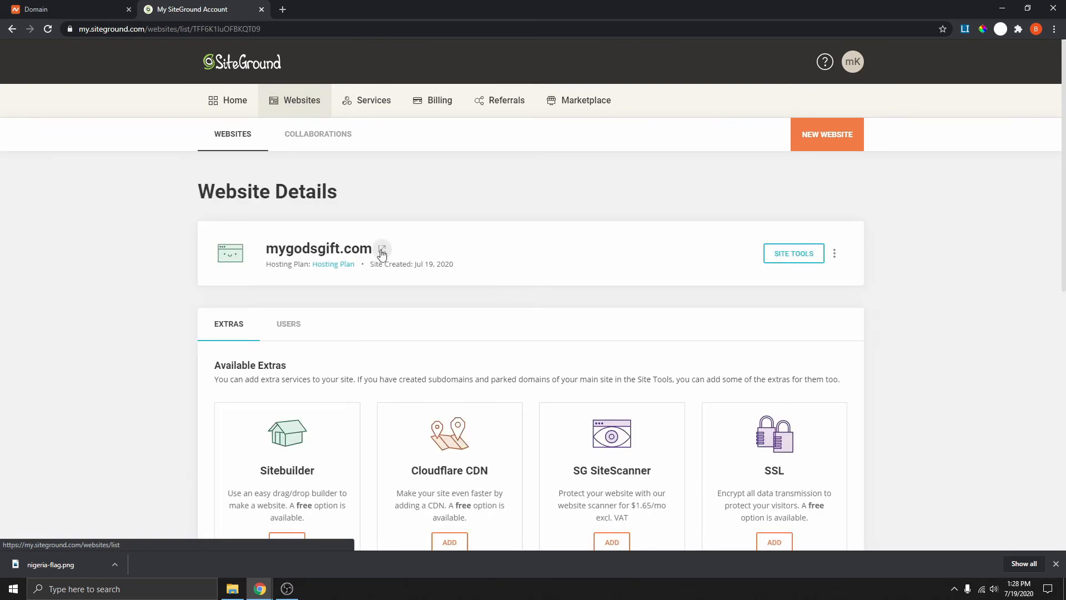
left_click(797, 255)
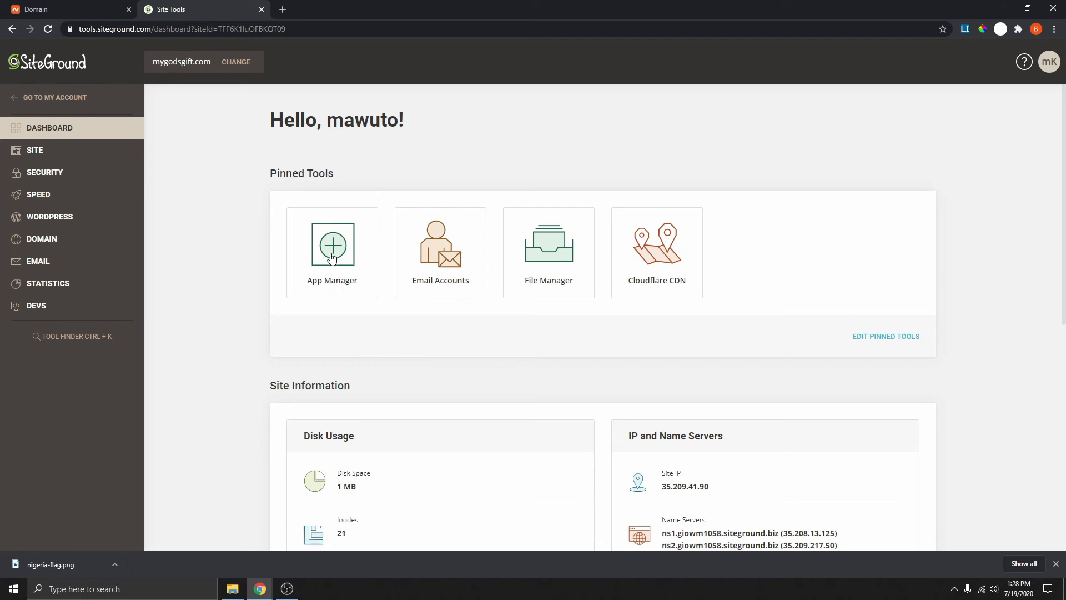
left_click(331, 245)
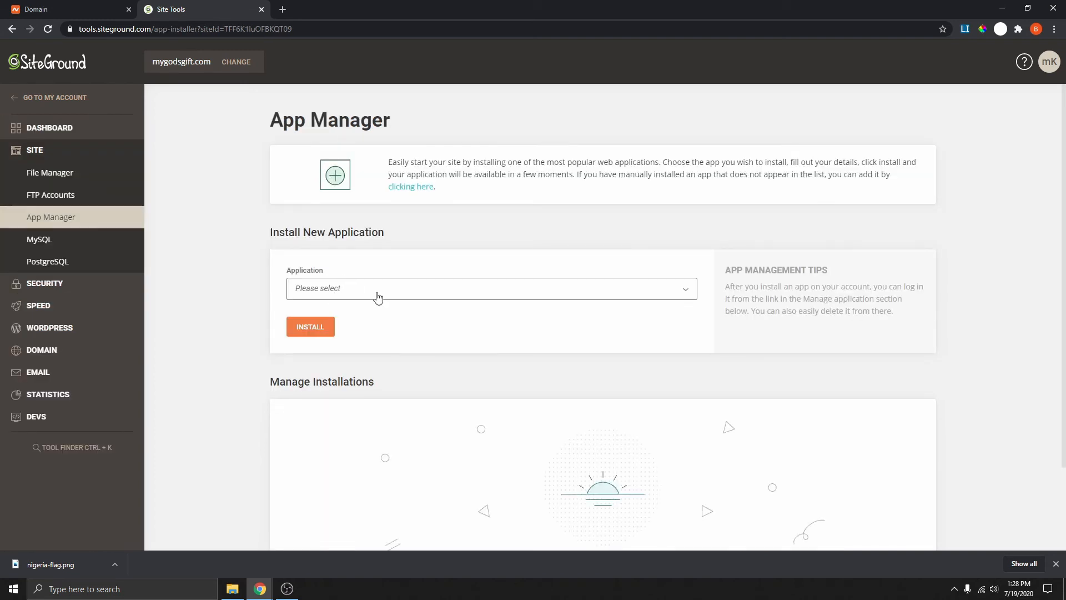
Choose WordPress as the new application to install and bring up its setup form.
left_click(438, 297)
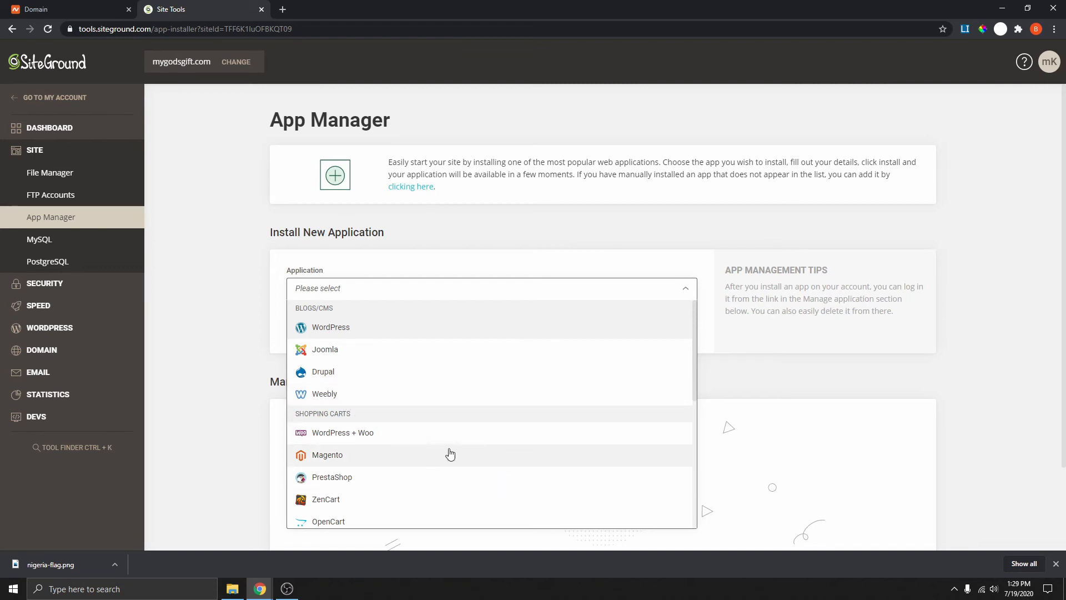
left_click(247, 278)
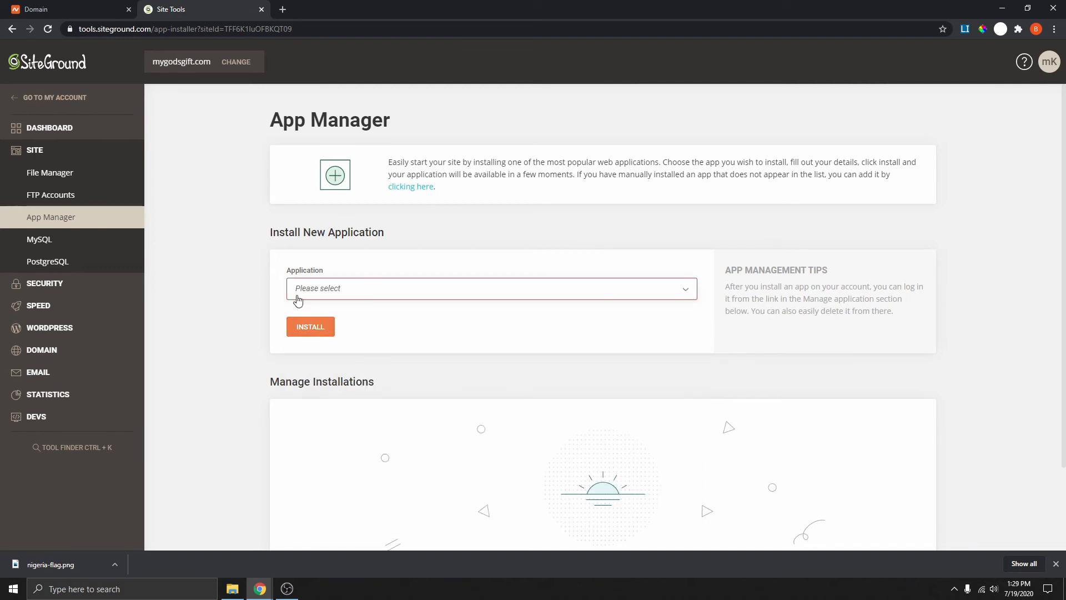
left_click(327, 291)
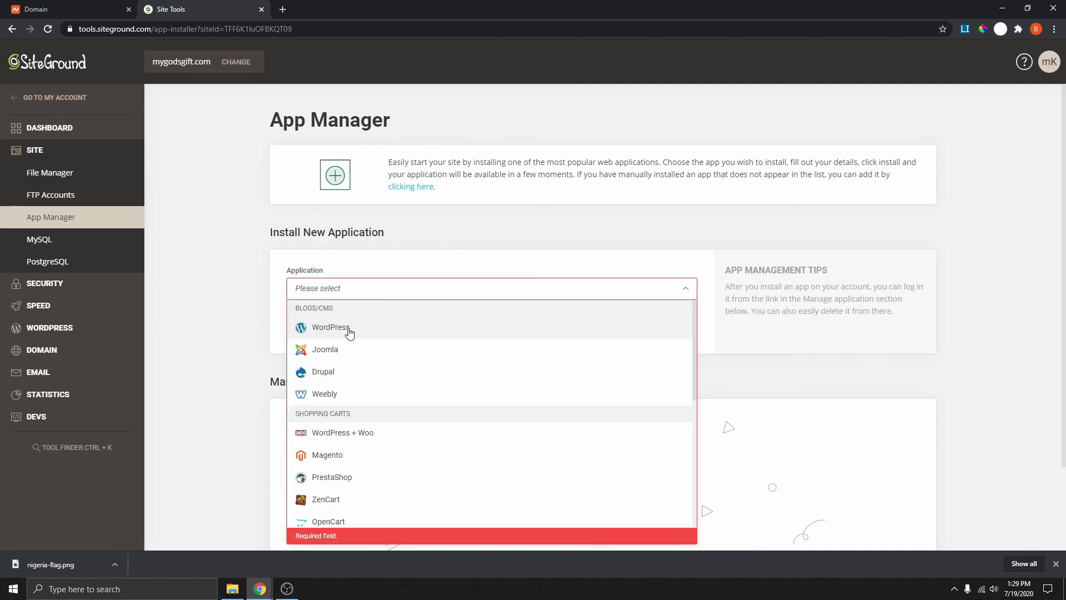
left_click(350, 332)
scroll(575, 332, "down", 4)
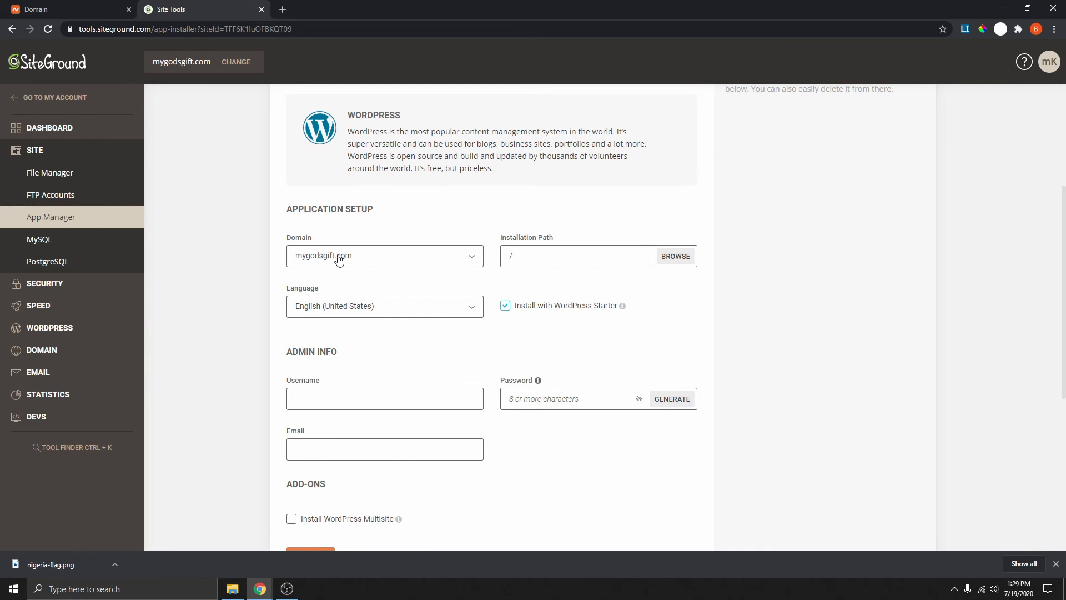
Select mygodsgift.com as the WordPress installation domain and keep Install with WordPress Starter enabled.
left_click(380, 264)
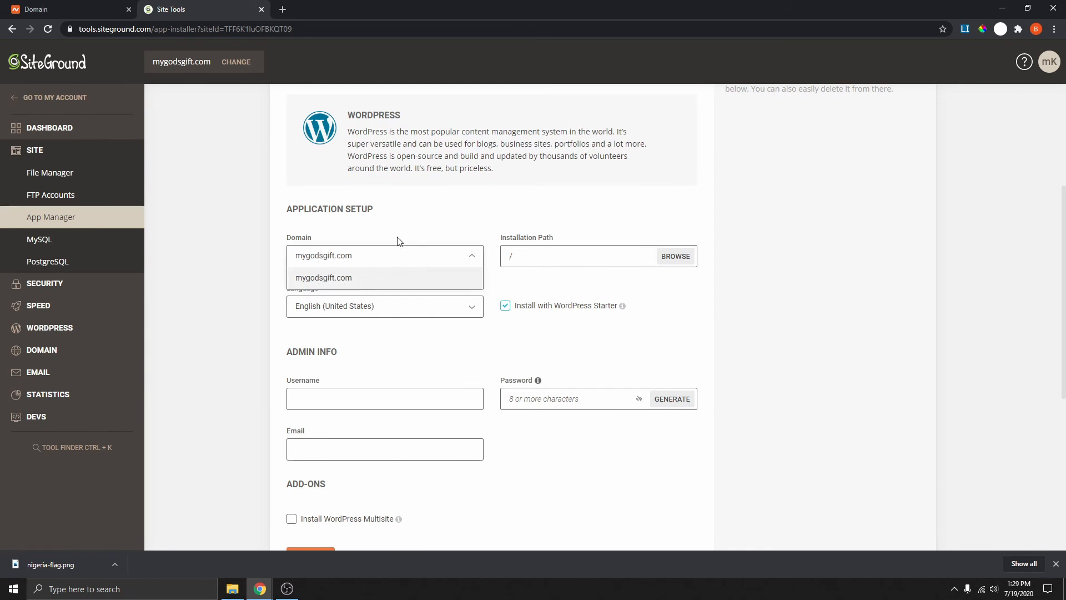
left_click(363, 281)
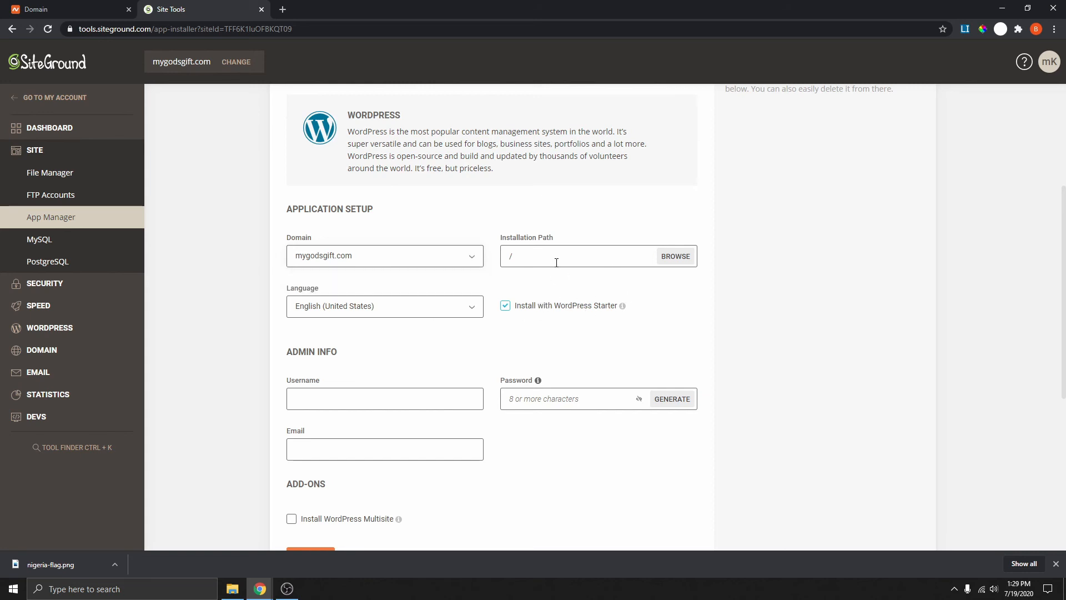
scroll(567, 259, "down", 2)
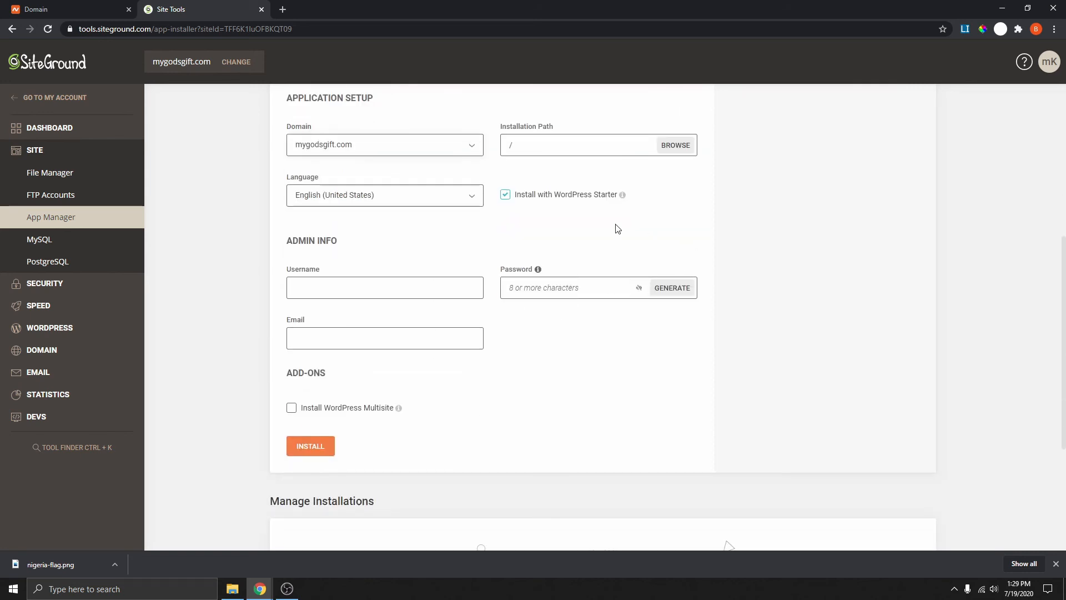
left_click(506, 195)
left_click(505, 195)
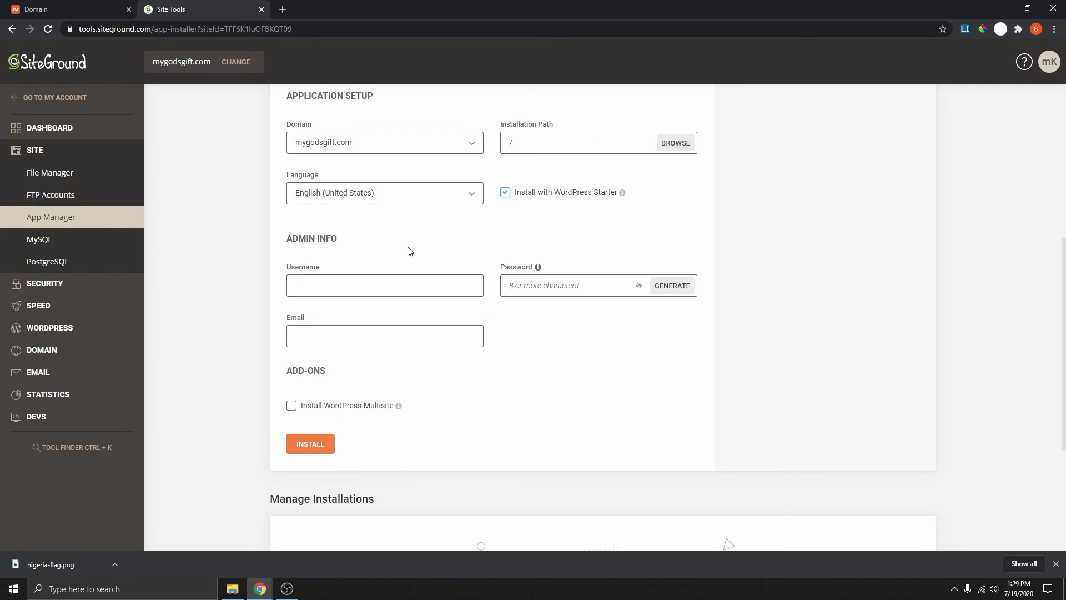
Generate an admin password for the WordPress installation, reveal it and copy it.
scroll(407, 247, "down", 2)
scroll(352, 207, "up", 1)
left_click(383, 233)
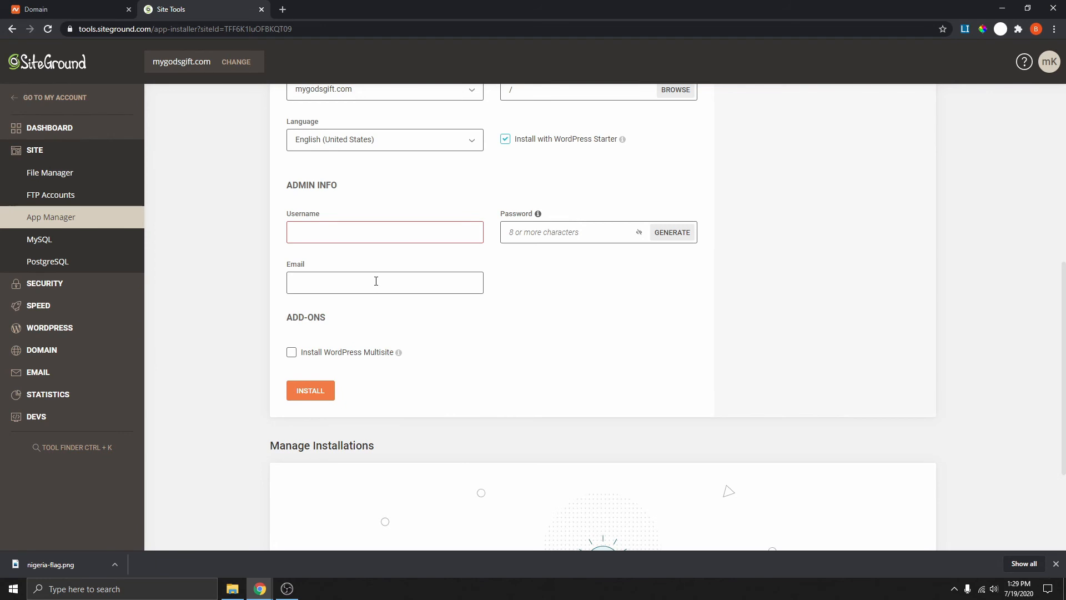
left_click(574, 233)
left_click(670, 232)
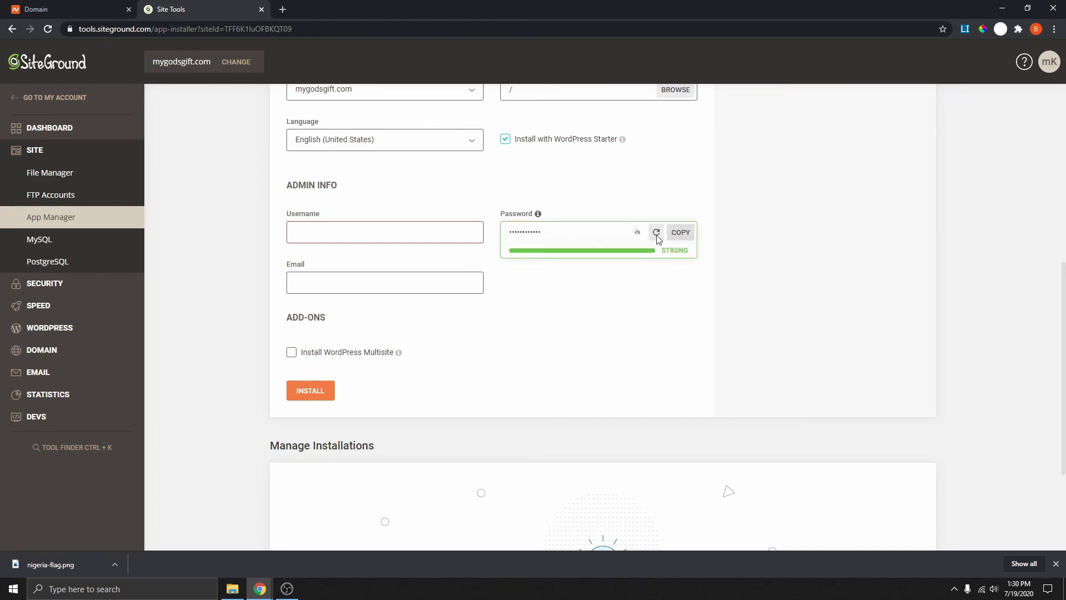
left_click(638, 234)
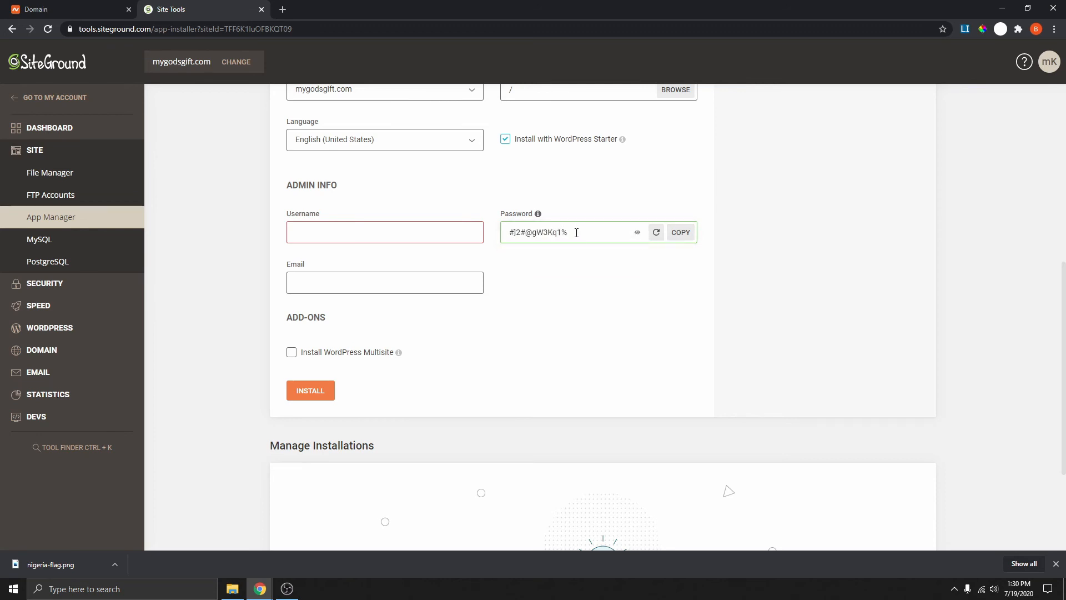
left_click_drag(575, 232, 506, 238)
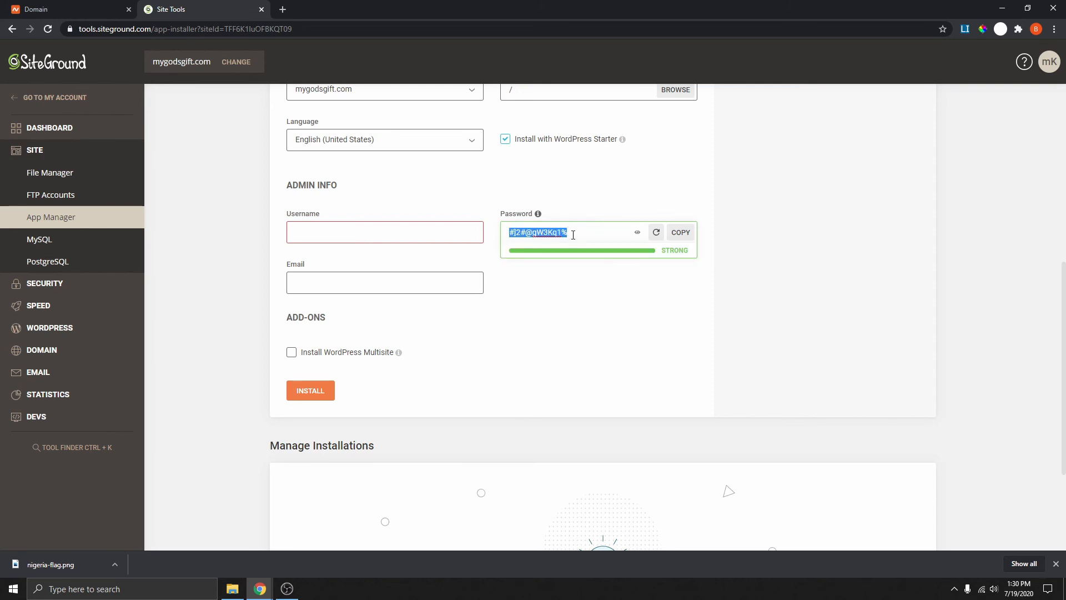
left_click(680, 232)
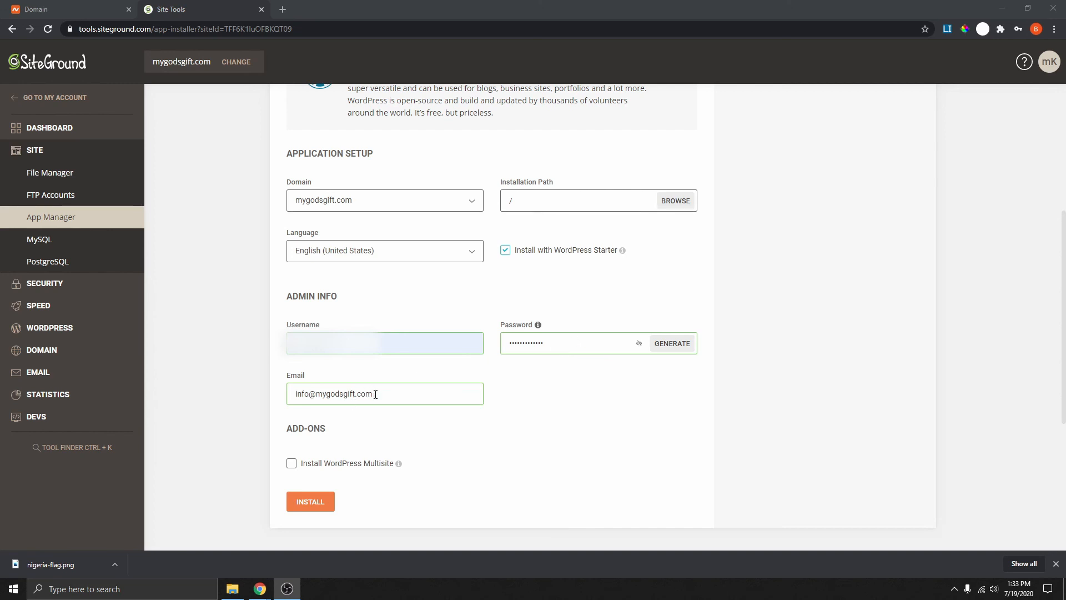
left_click_drag(385, 395, 297, 401)
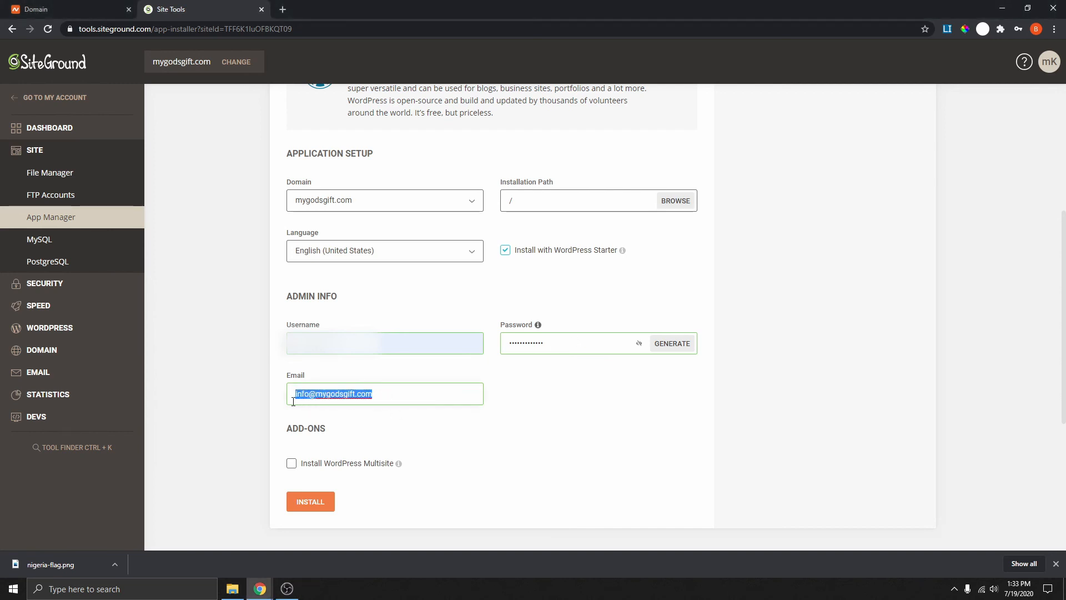
left_click(381, 397)
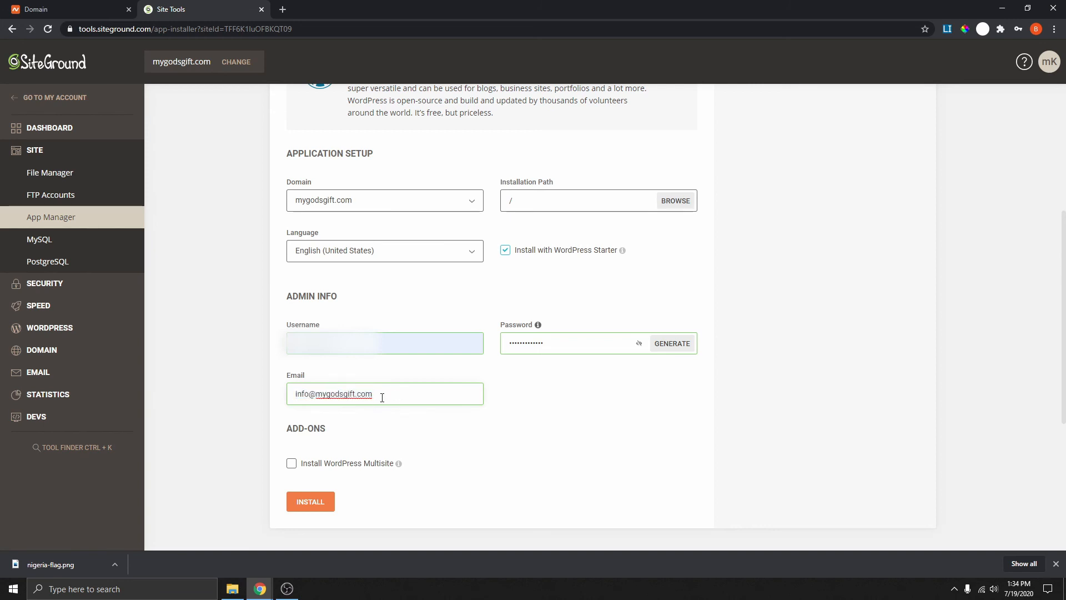
key("Left")
key("Left")
key("Left")
key("Left")
key("Left")
key("Left")
key("Left")
key("Left")
key("Left")
key("Left")
key("Left")
key("Left")
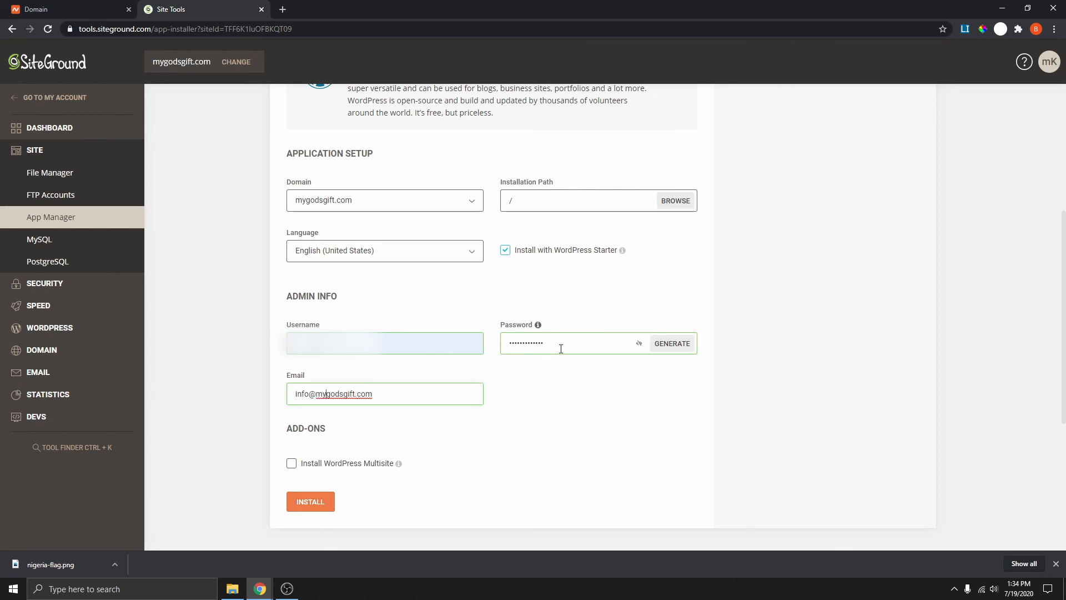
Install WordPress on mygodsgift.com with the completed application and admin details.
left_click(314, 503)
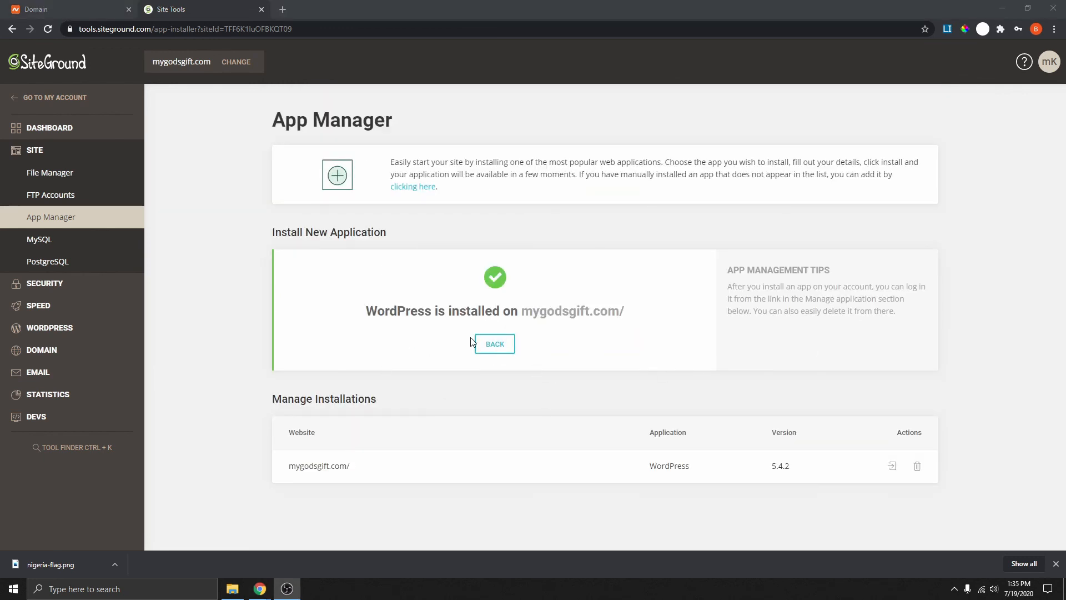
left_click_drag(626, 312, 381, 318)
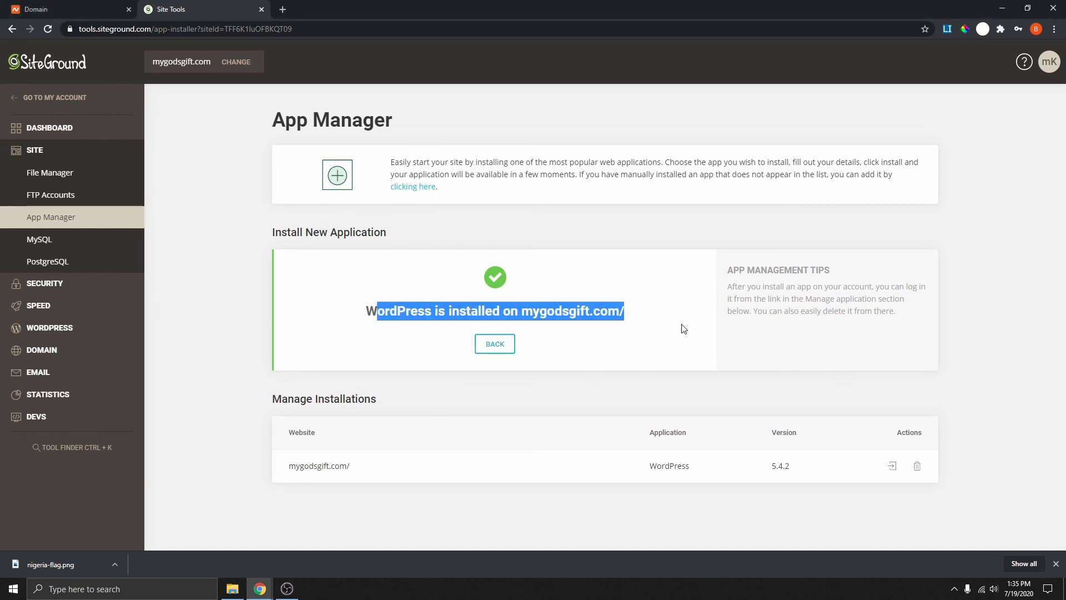
left_click(713, 339)
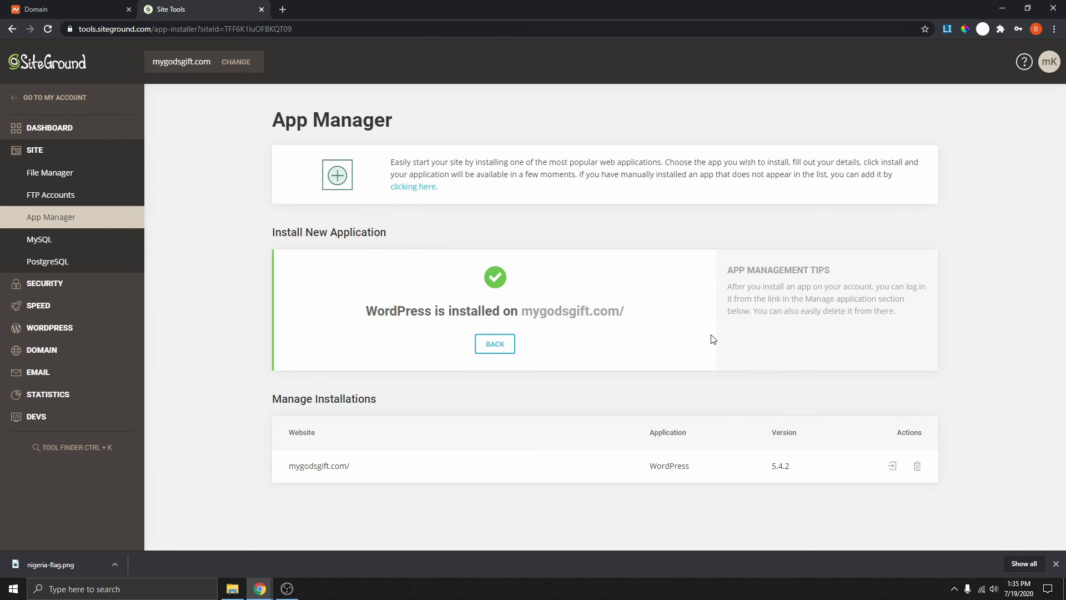
left_click(917, 470)
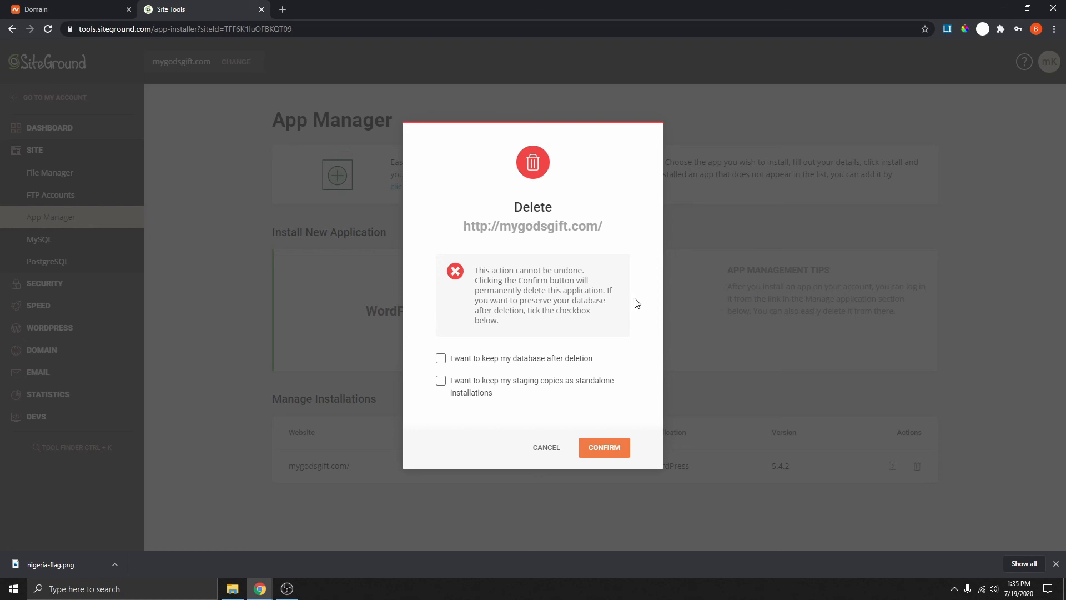
left_click(614, 454)
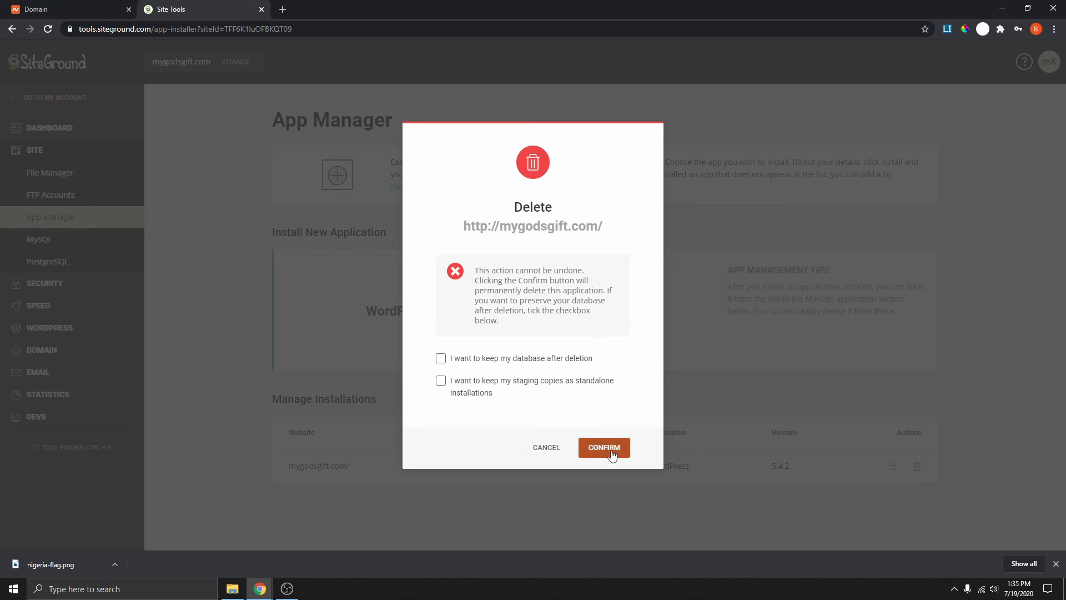
left_click(562, 453)
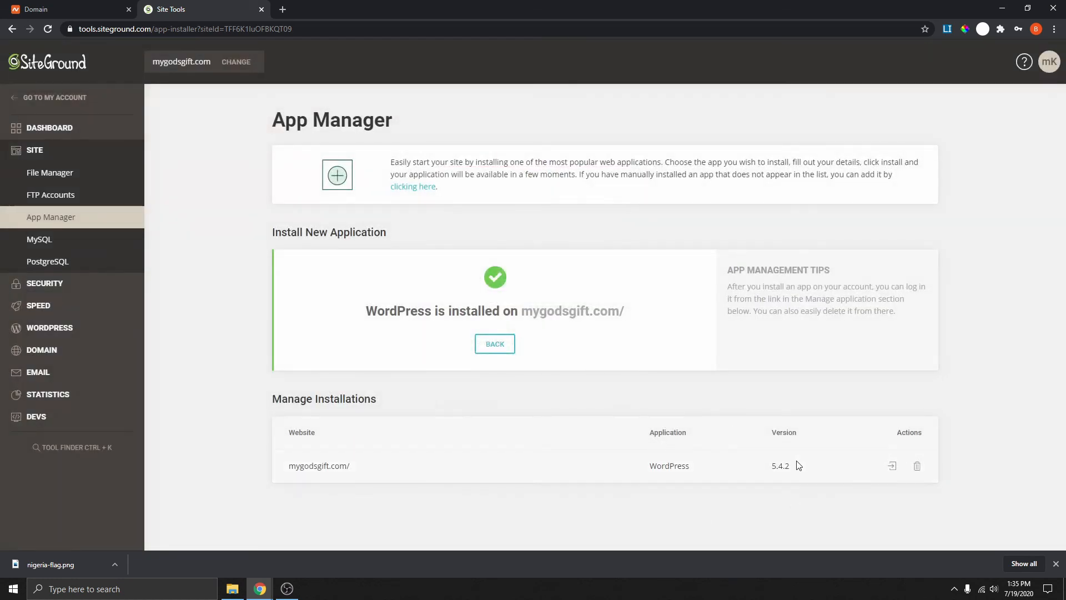
Open the admin panel of the mygodsgift.com WordPress installation and exit the WordPress Starter wizard.
left_click(896, 469)
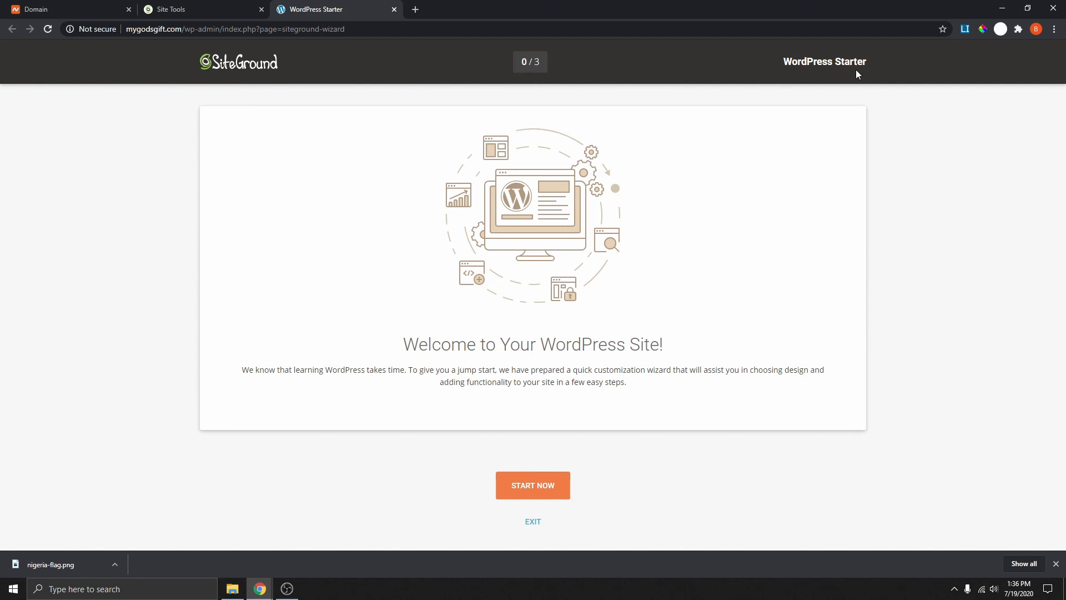
left_click(532, 525)
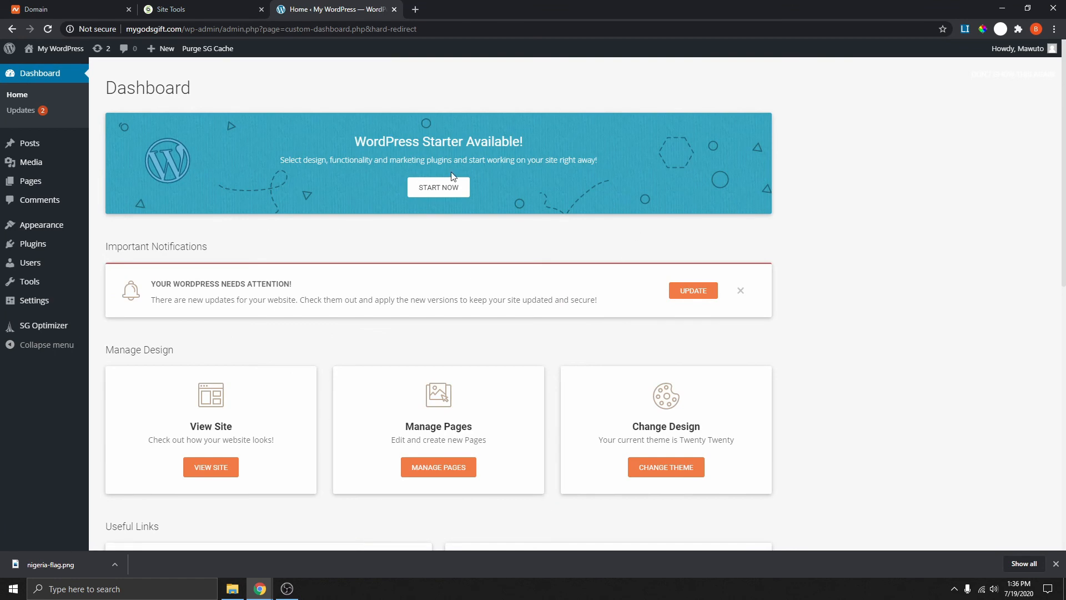
Open the live mygodsgift.com site from the WordPress dashboard in a new browser tab and look over its default homepage.
mouse_move(53, 49)
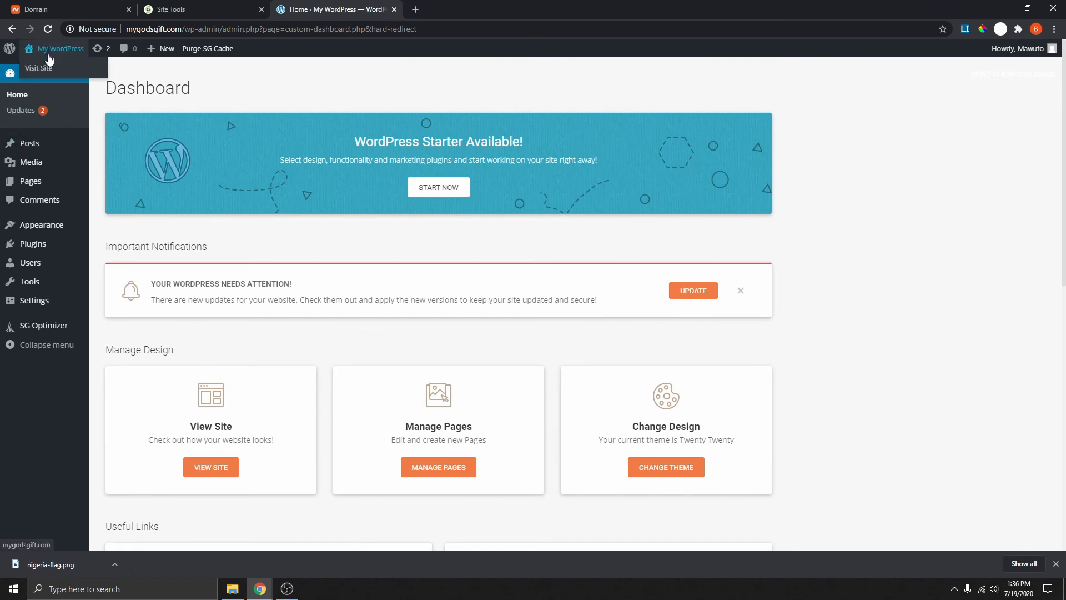
right_click(46, 70)
left_click(78, 74)
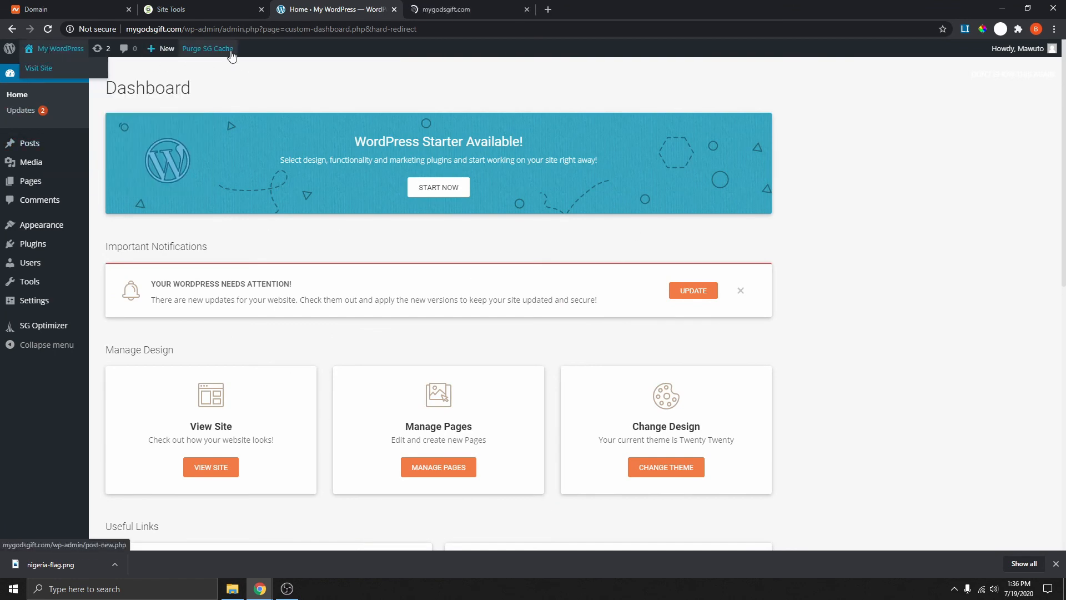
left_click(445, 7)
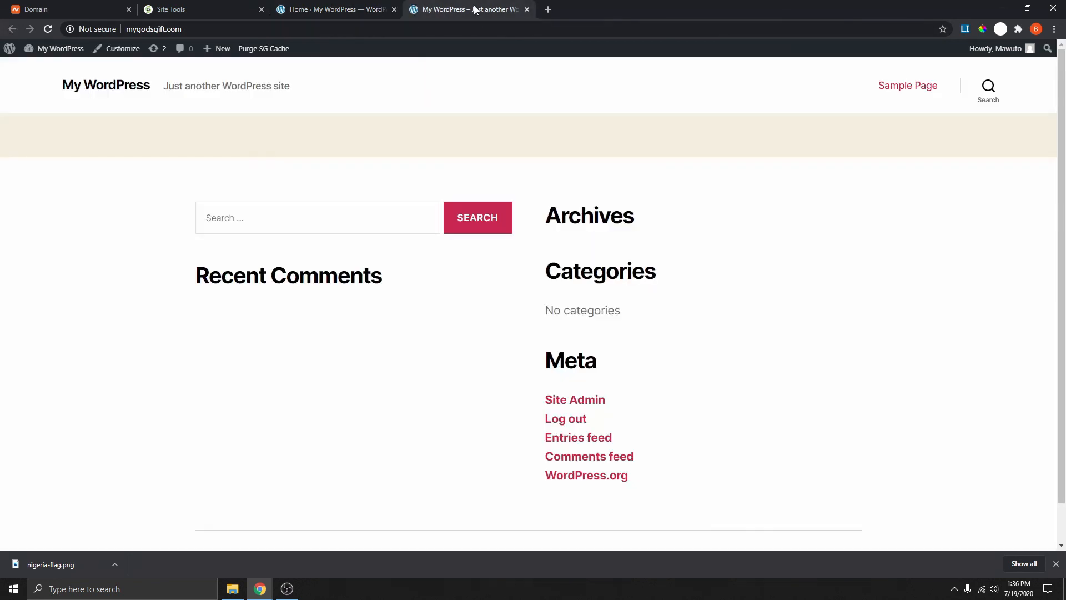
scroll(538, 283, "down", 2)
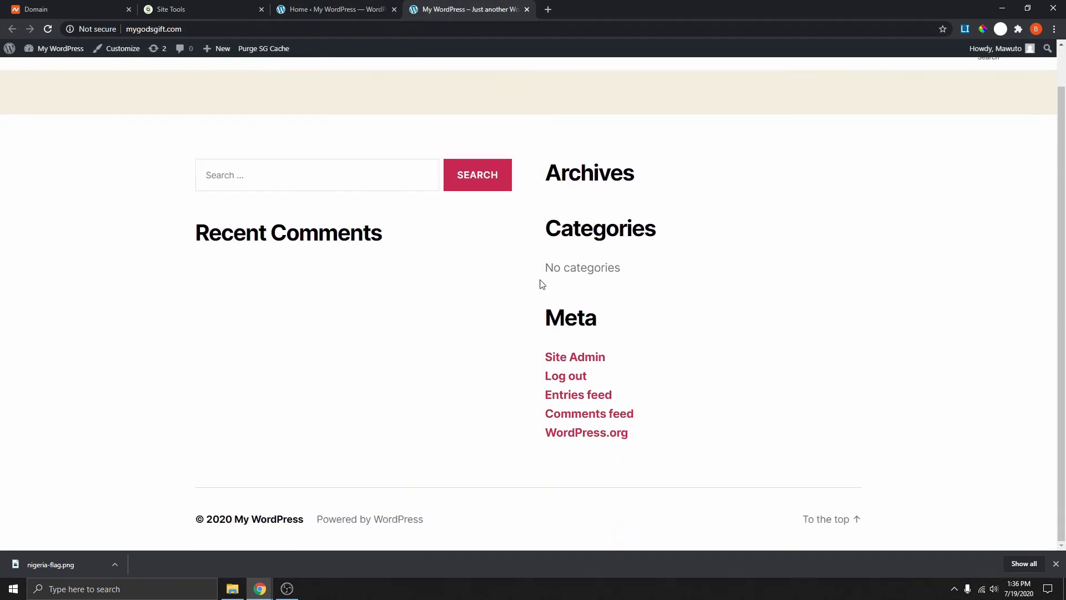
scroll(538, 283, "up", 2)
Return to the WordPress dashboard and dismiss the notification about available website updates.
left_click(333, 9)
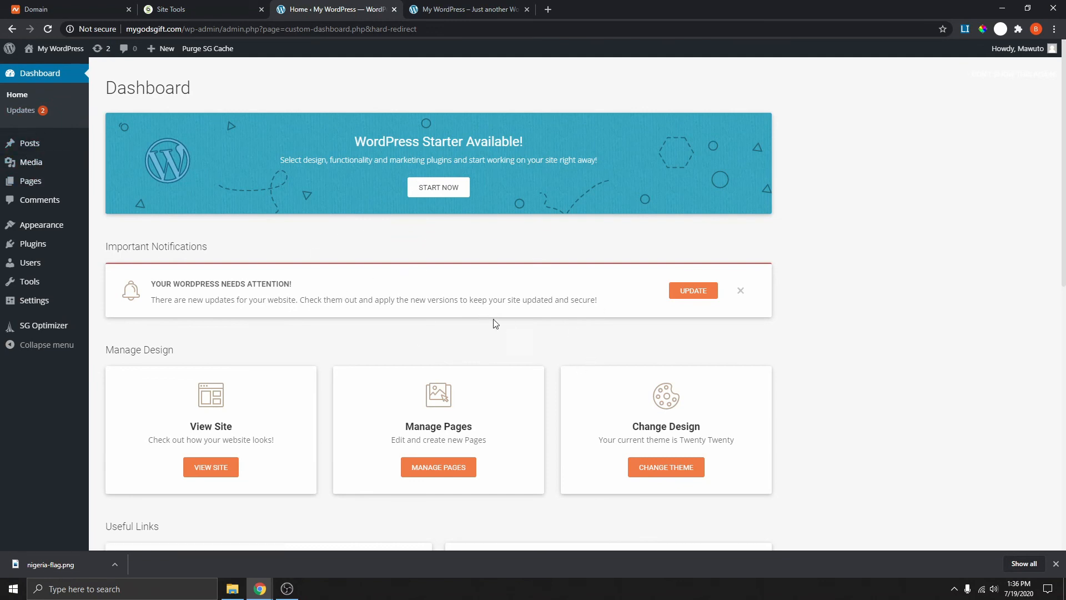
left_click(741, 290)
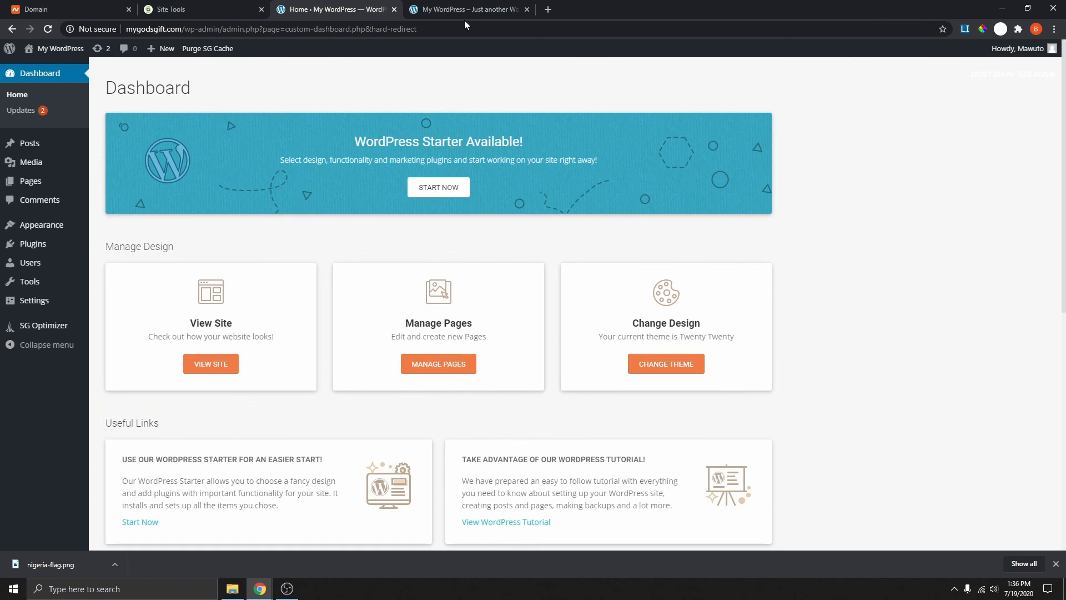
Compare the live mygodsgift.com homepage with the WordPress dashboard, checking the homepage's default content down to the footer.
left_click(472, 9)
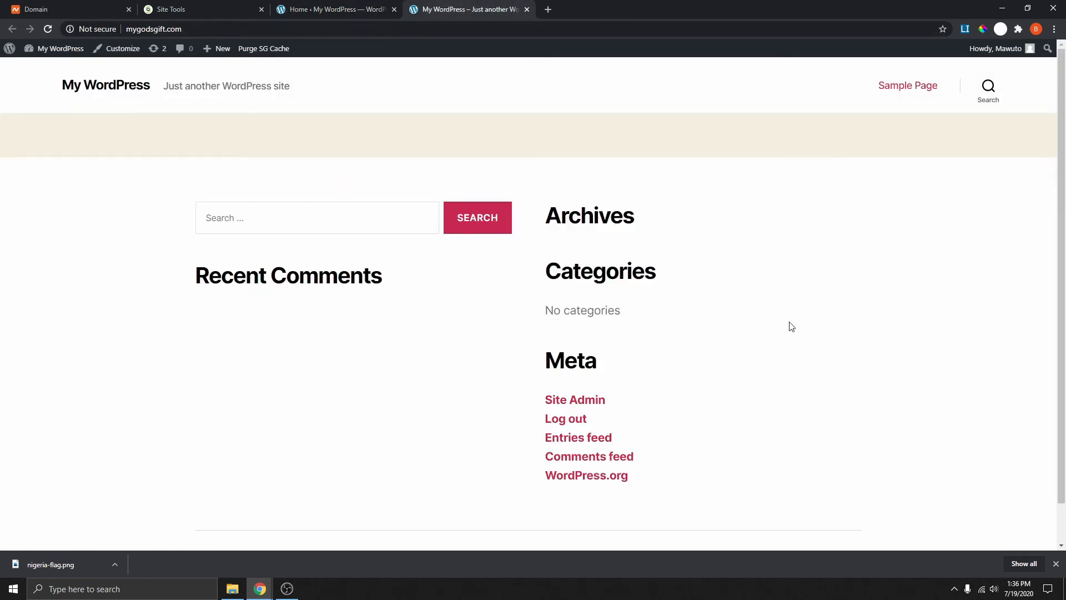
scroll(792, 326, "down", 1)
left_click(355, 9)
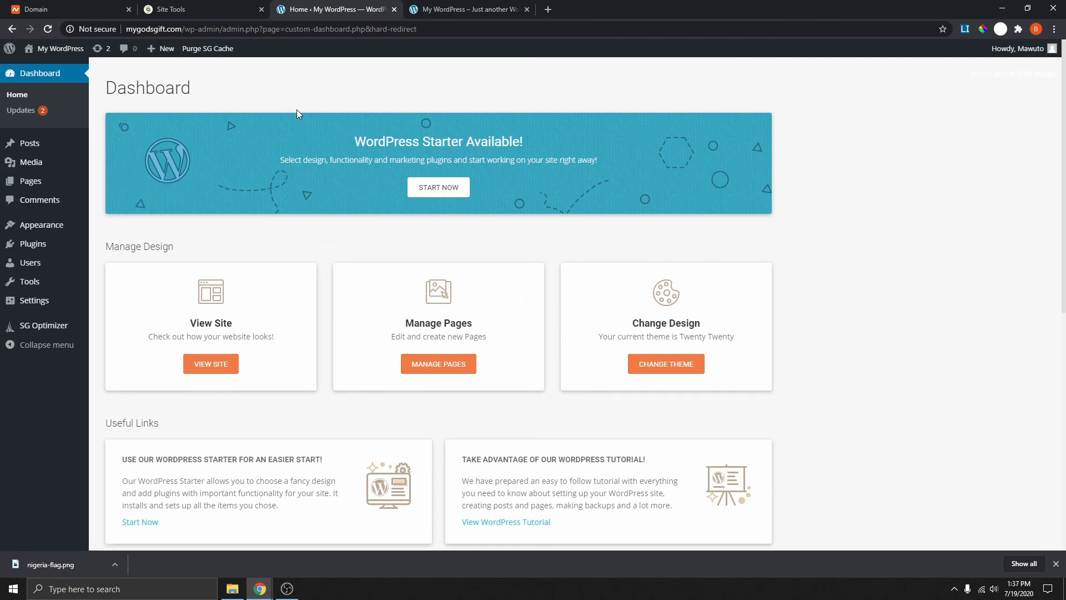
left_click(485, 11)
scroll(516, 306, "up", 1)
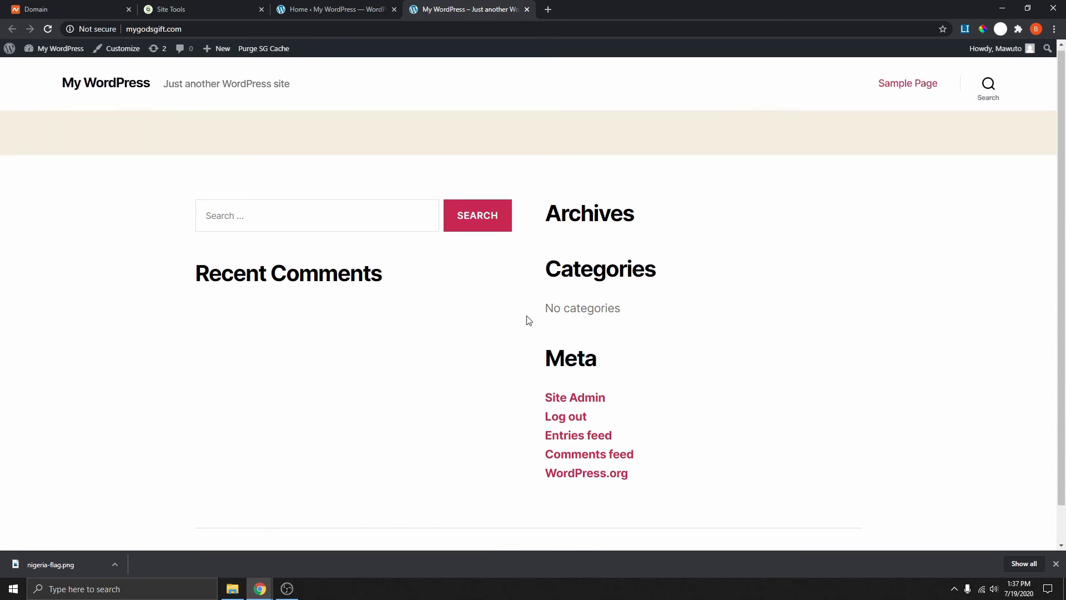
scroll(512, 170, "down", 1)
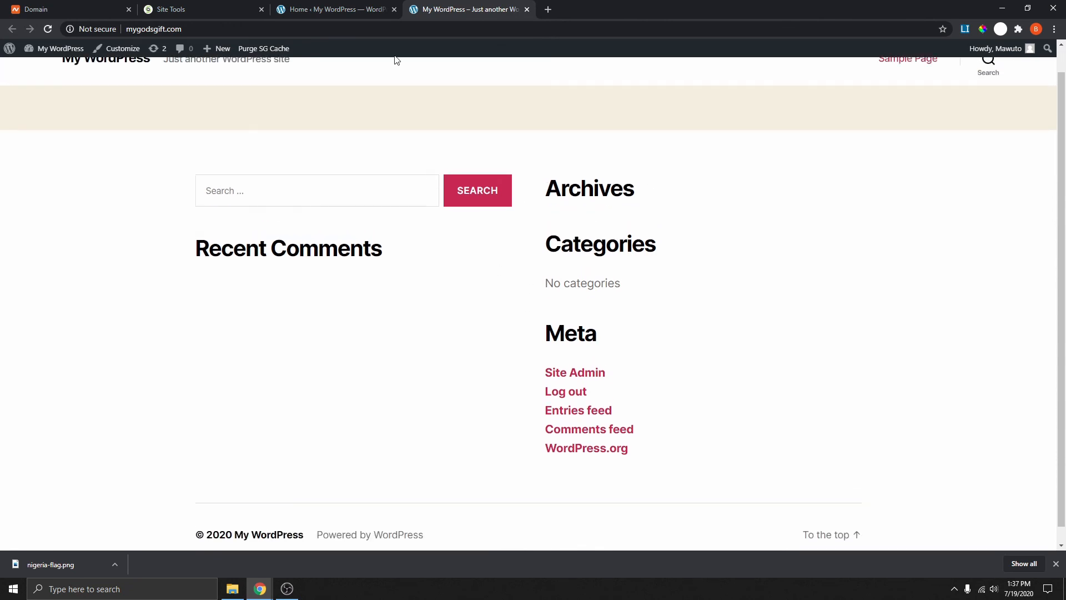